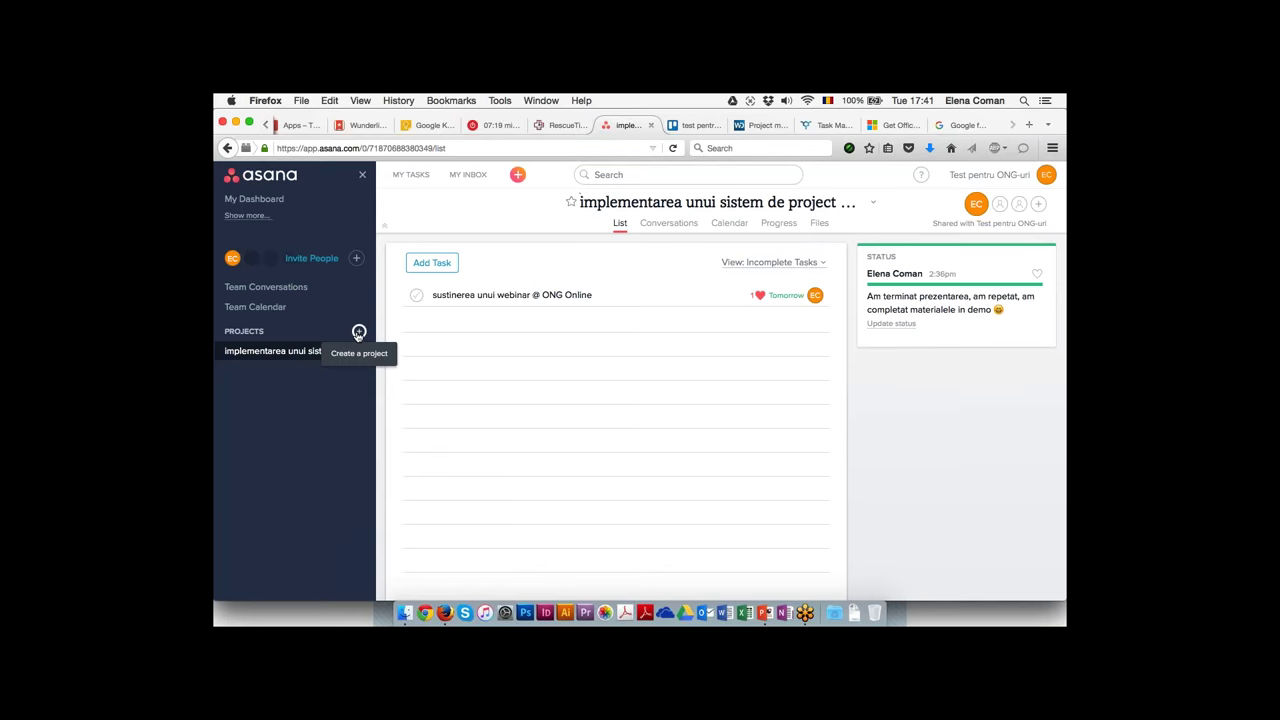
Create a new shared project named 'Rezolutii 2016' and open it
left_click(359, 331)
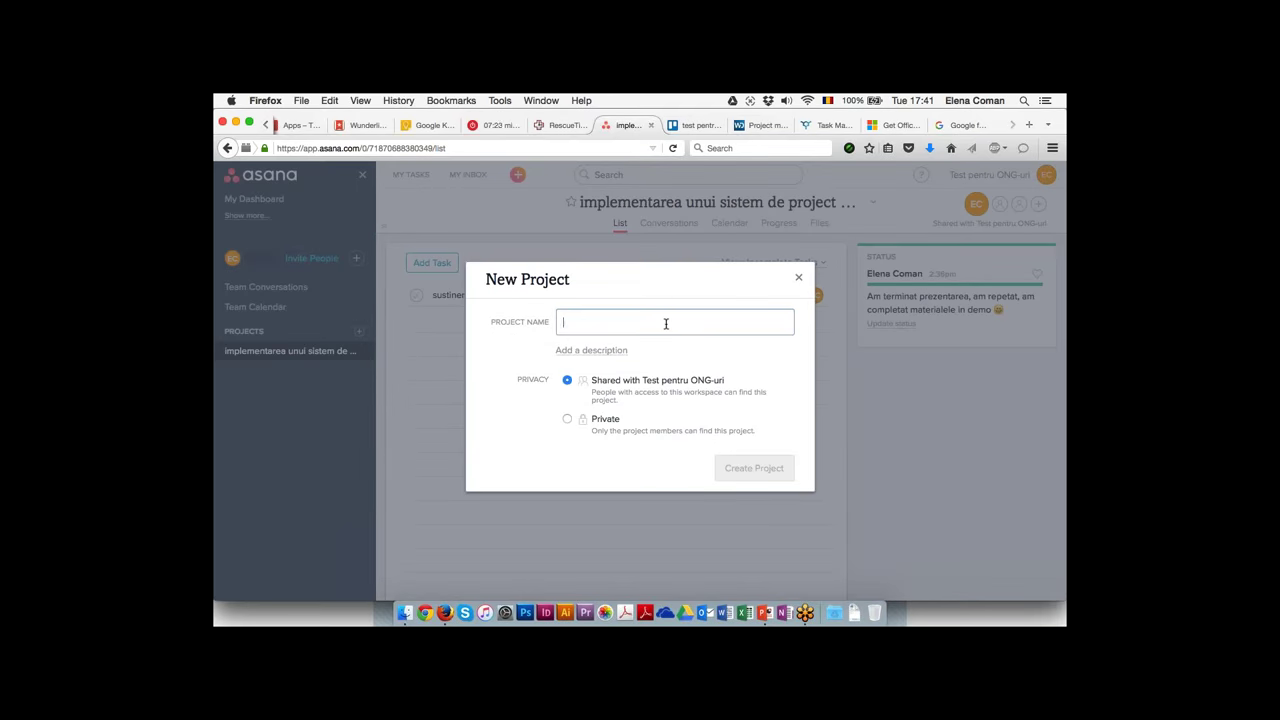
type("Rezolutii 201")
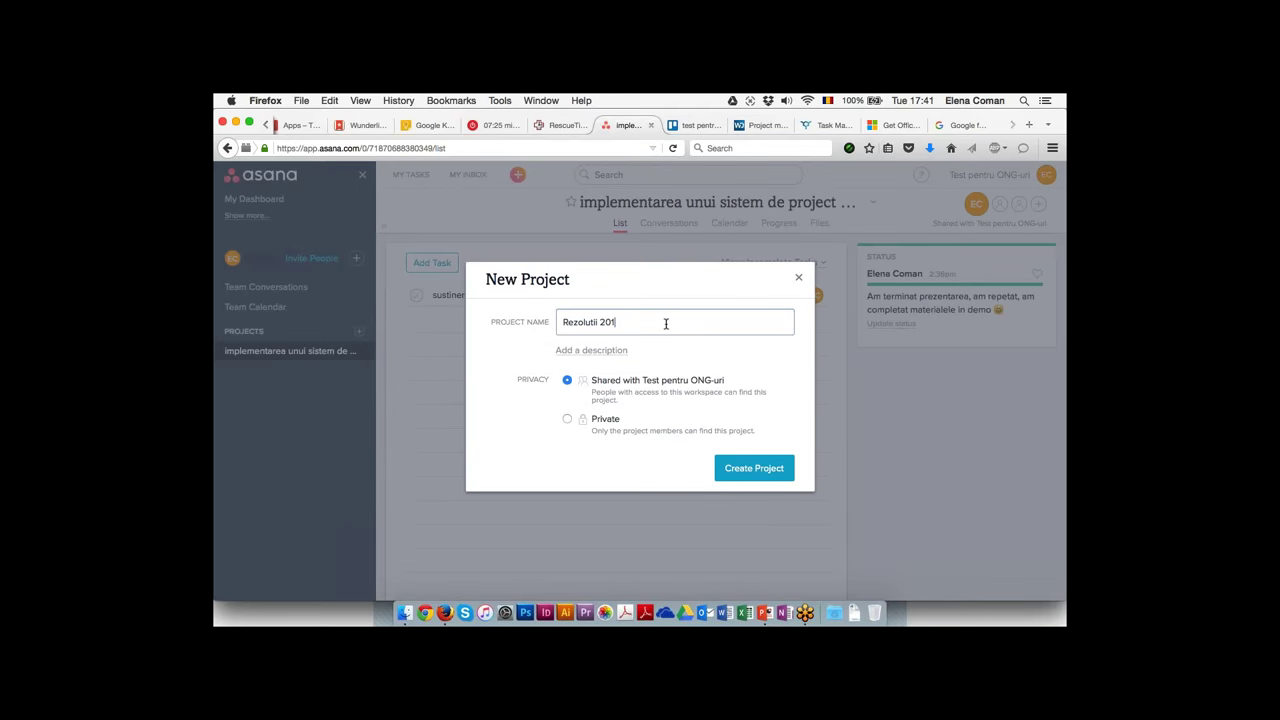
type("6")
left_click(757, 471)
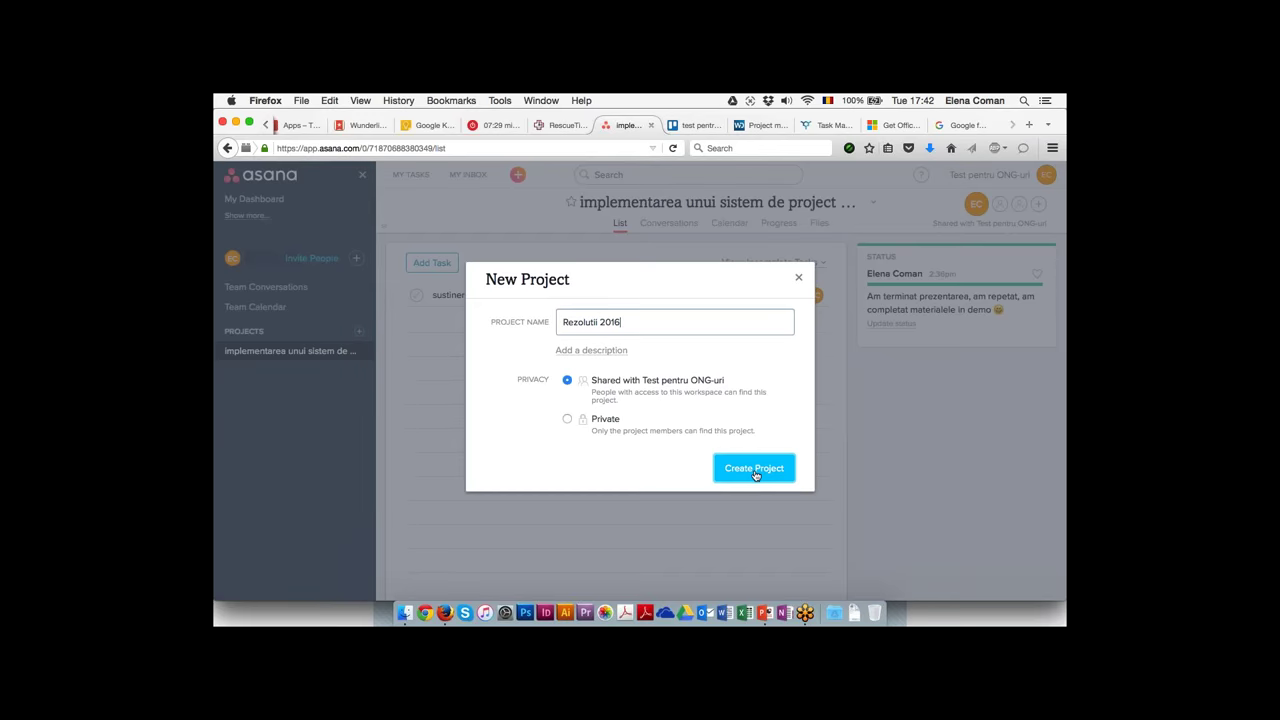
left_click(755, 470)
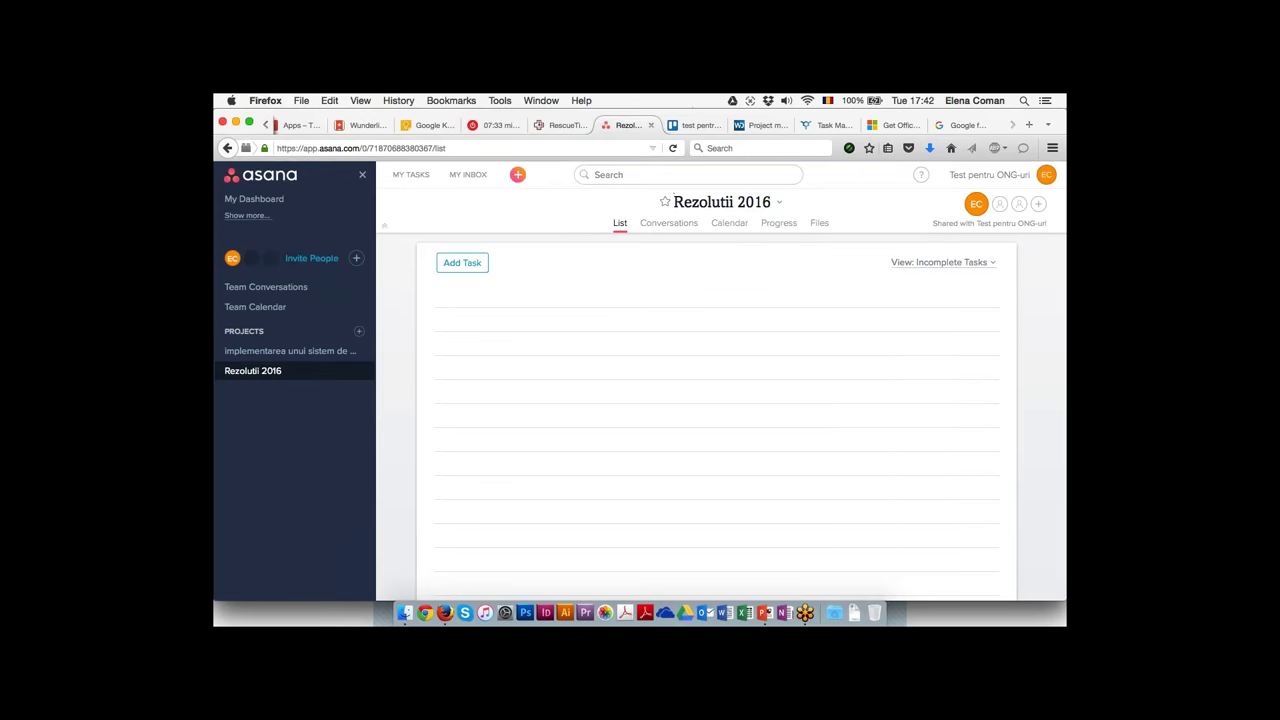
Review the project members list, then add a blank task to the project
left_click(1000, 205)
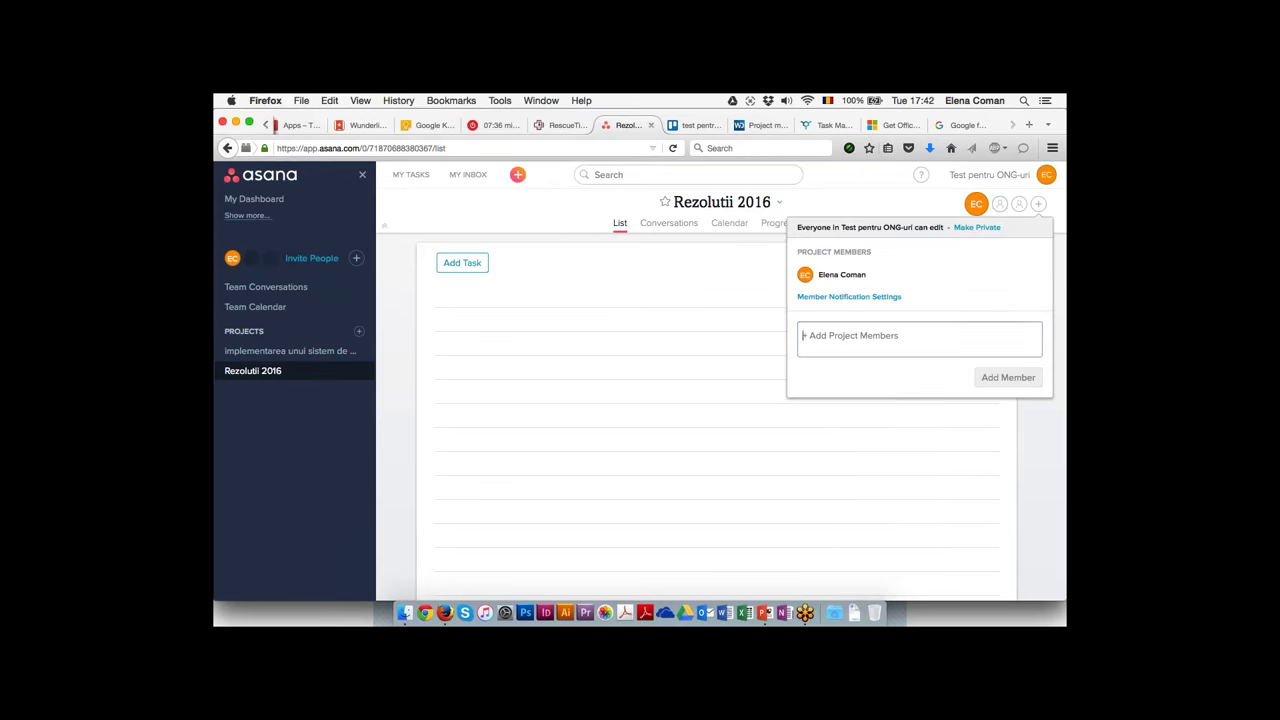
left_click(872, 335)
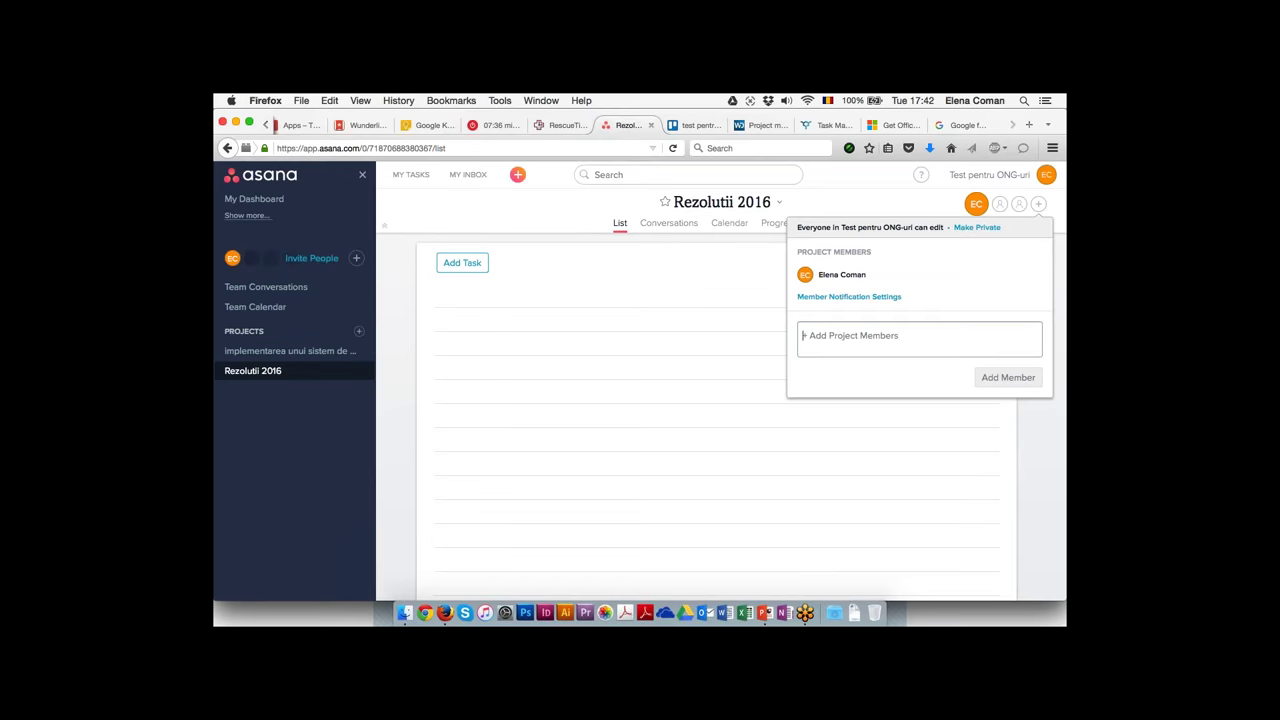
left_click(1027, 442)
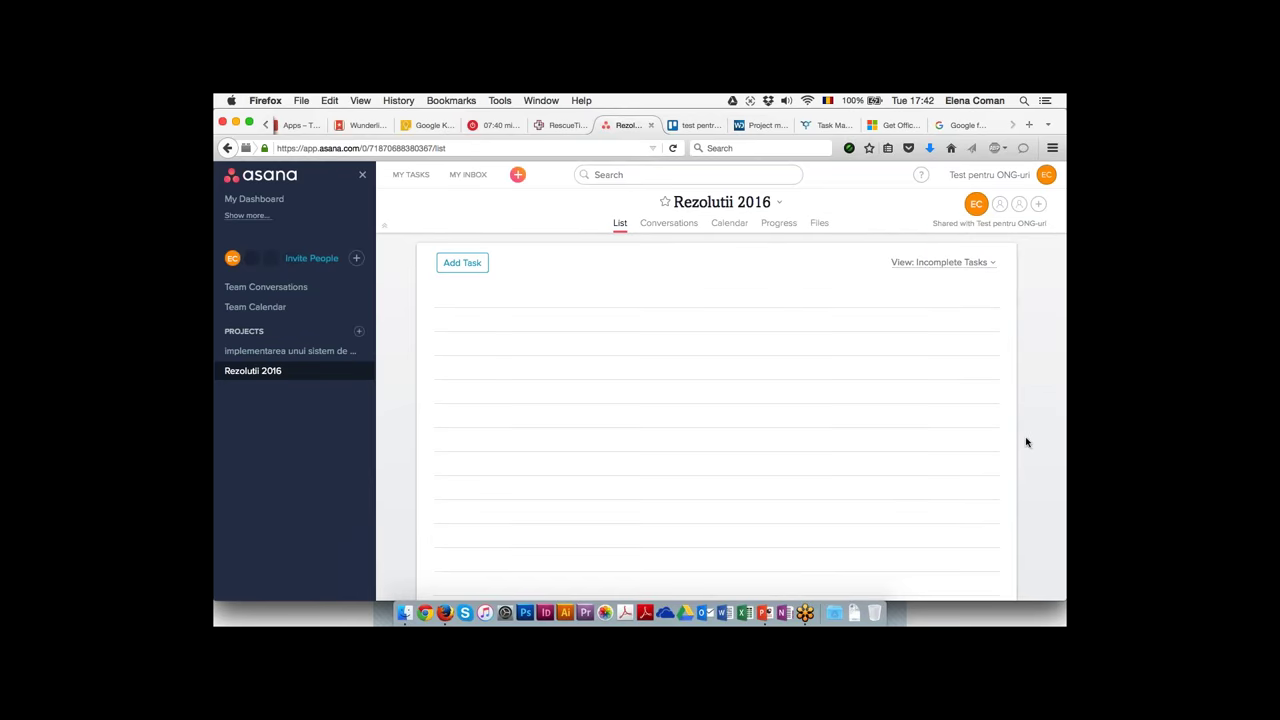
left_click(464, 266)
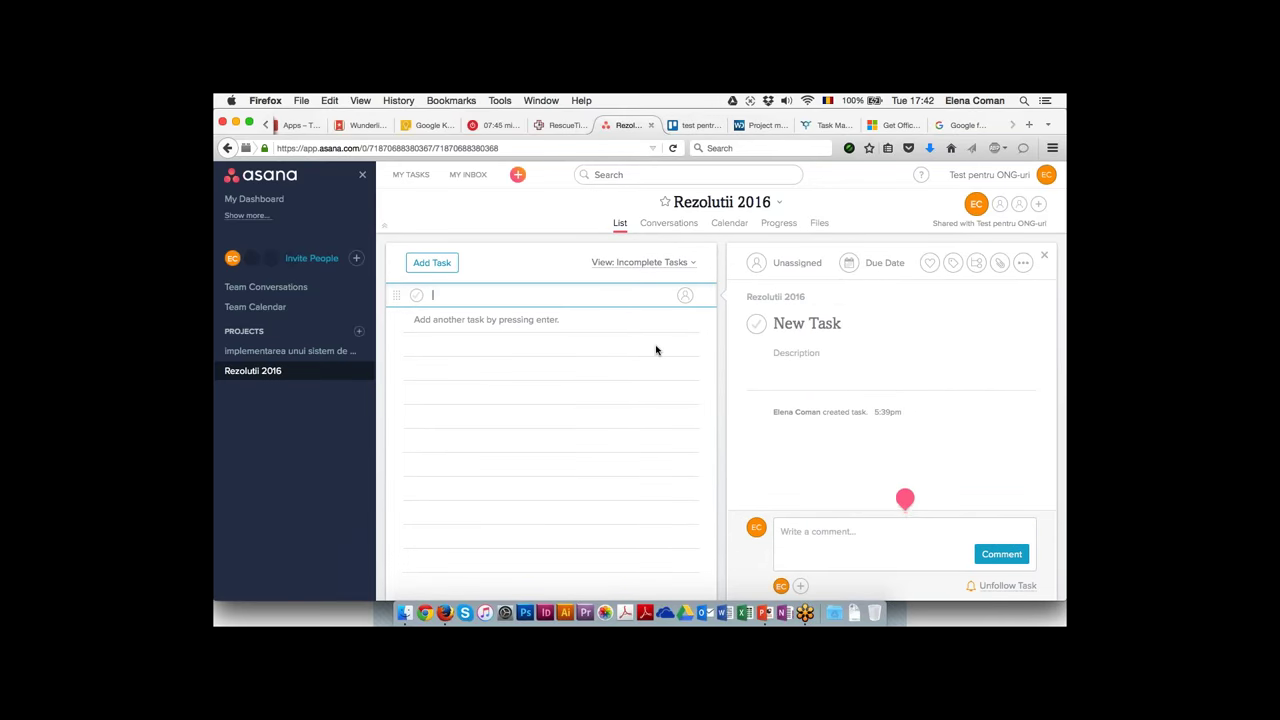
Name the task 'scrierea rezolutiilor' and assign it to yourself
type("scrierea")
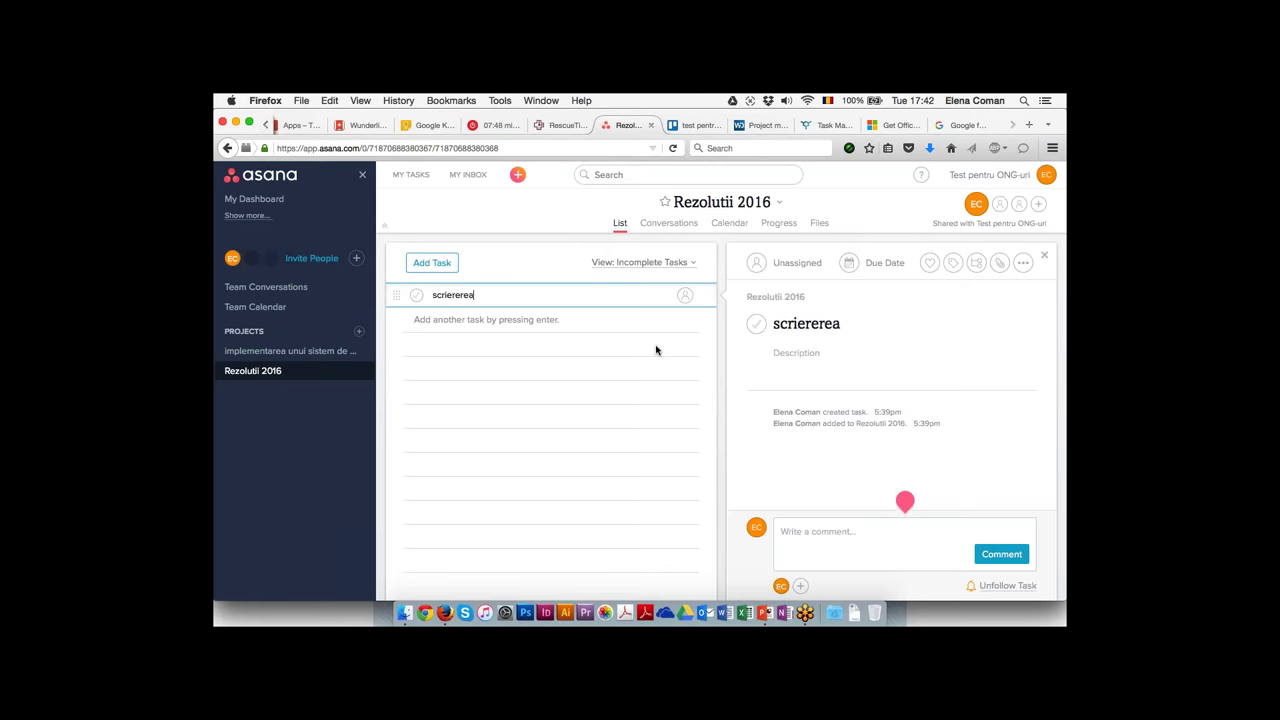
key("BackSpace")
type("a rezolutiilor")
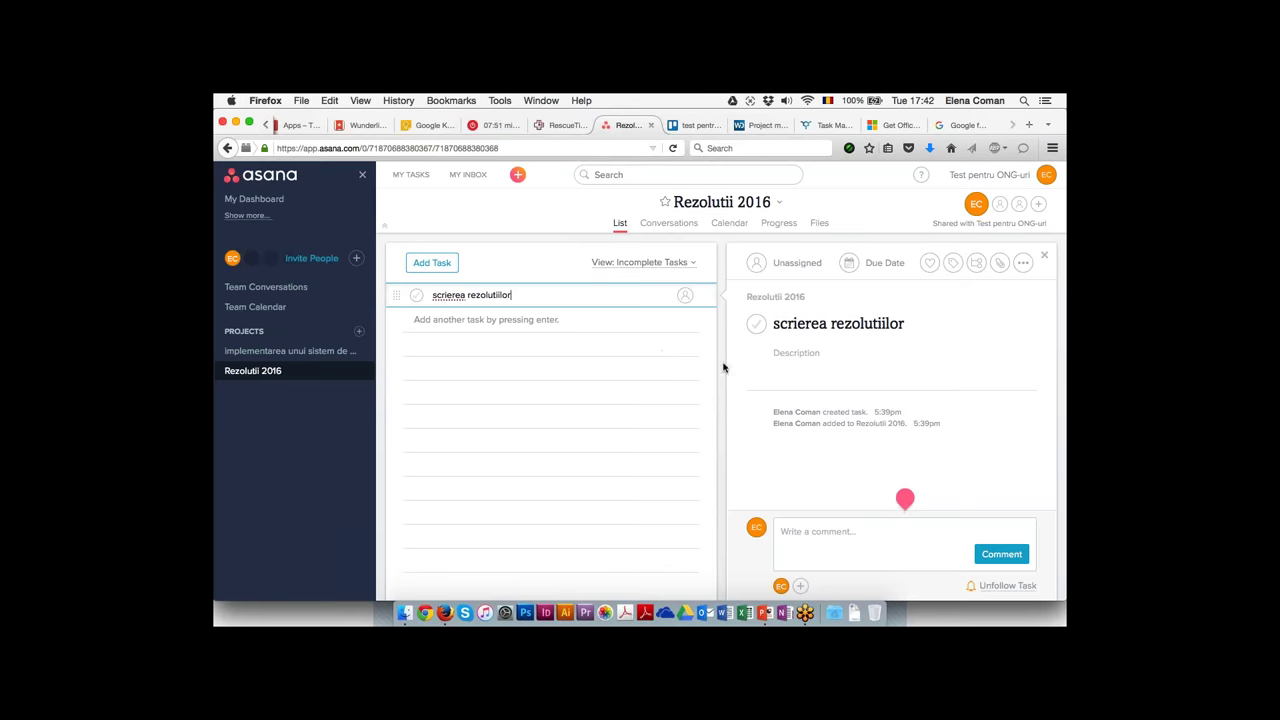
left_click(800, 264)
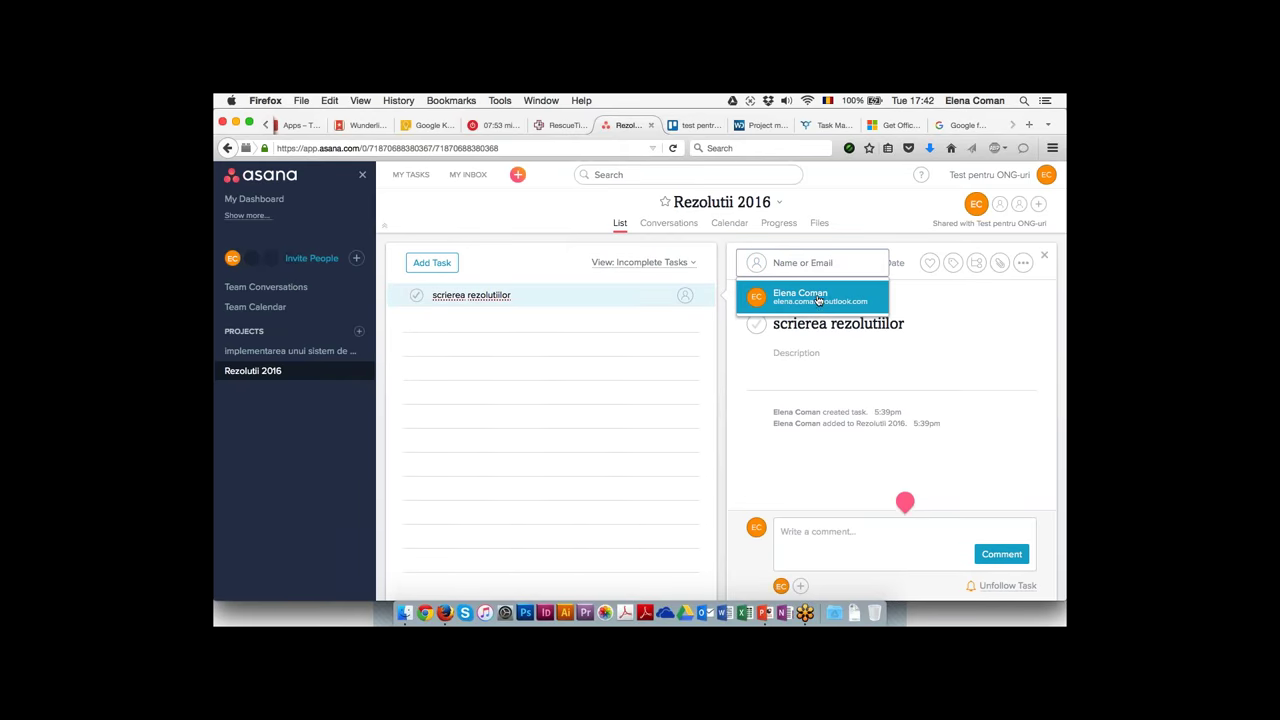
left_click(819, 300)
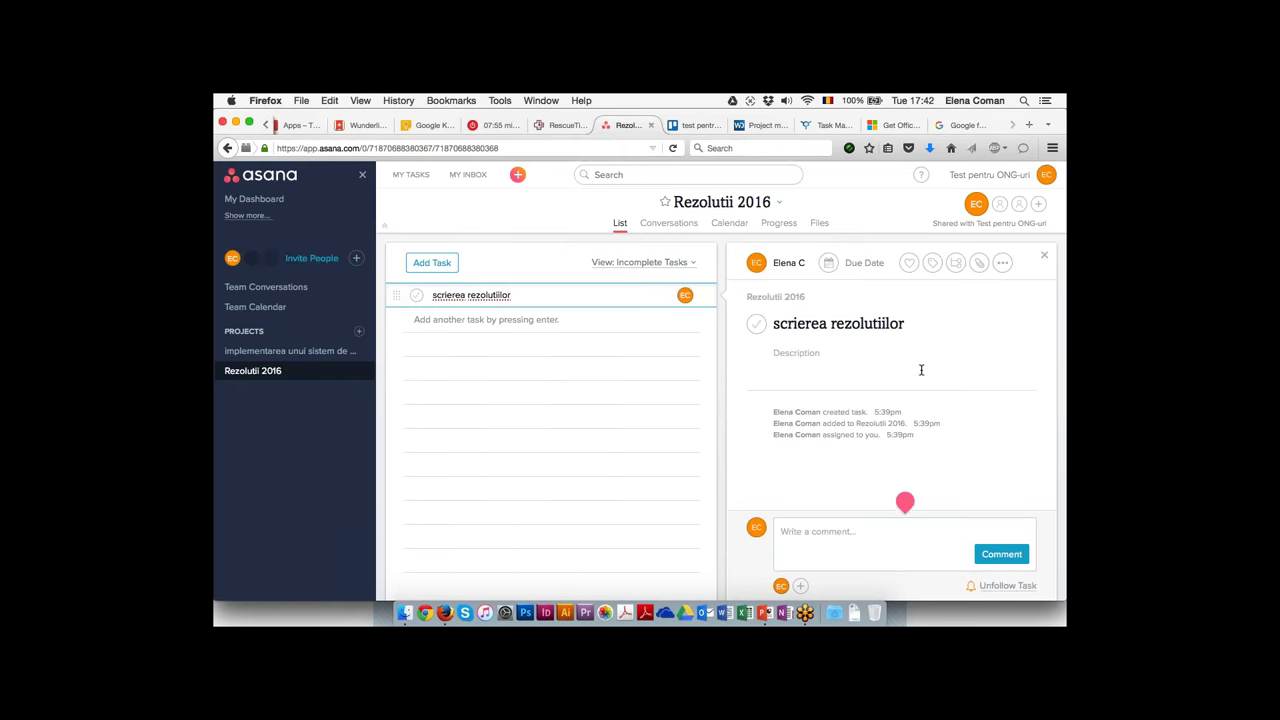
Set the task's due date to December 16
left_click(850, 263)
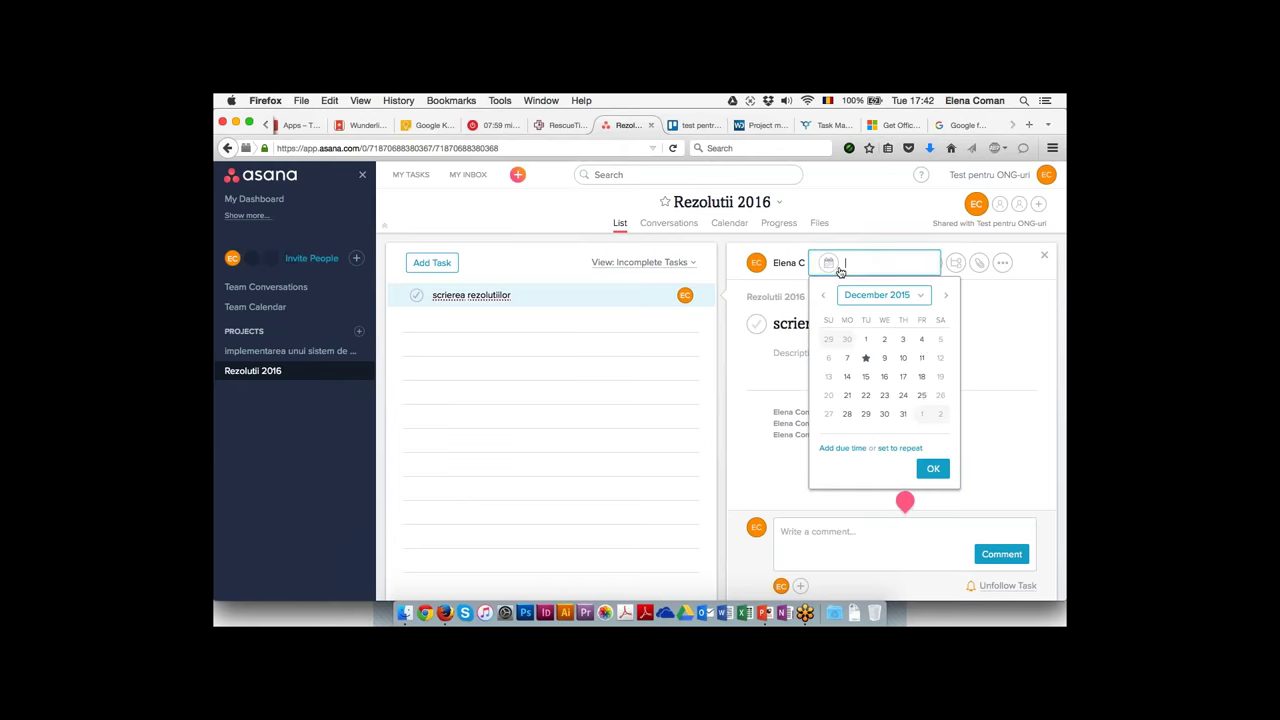
left_click(884, 379)
left_click(1000, 263)
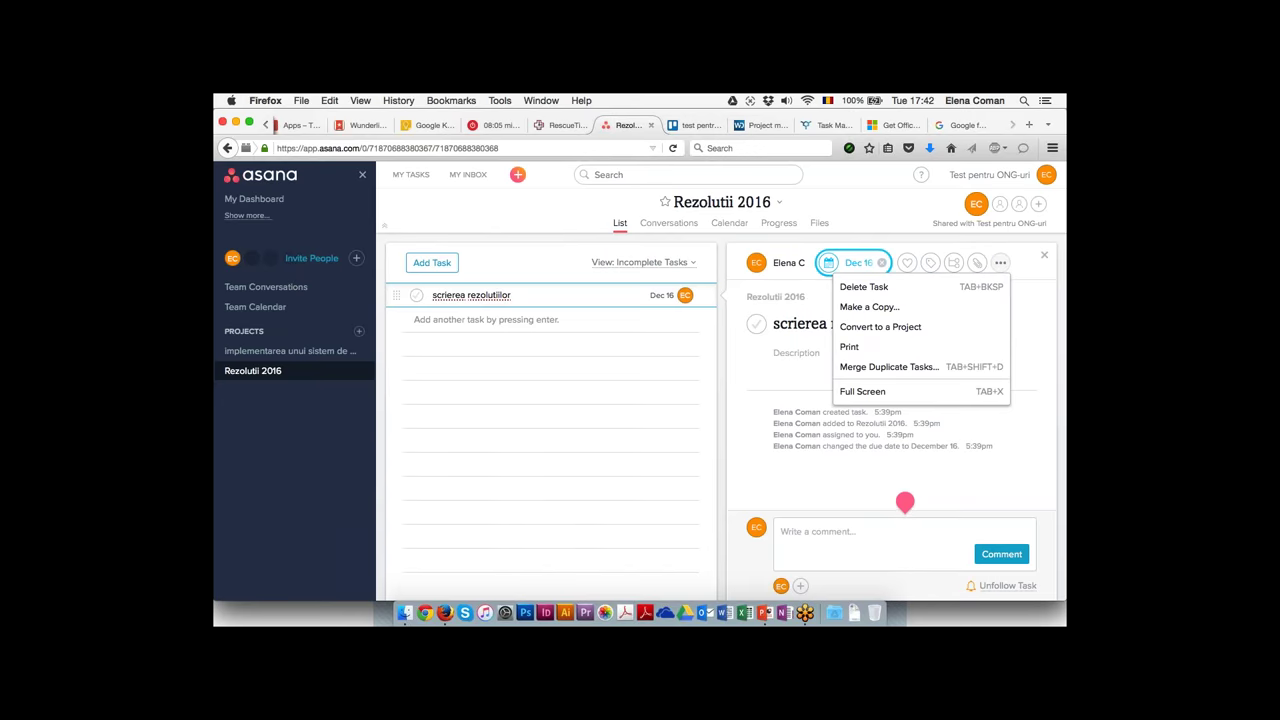
left_click(852, 262)
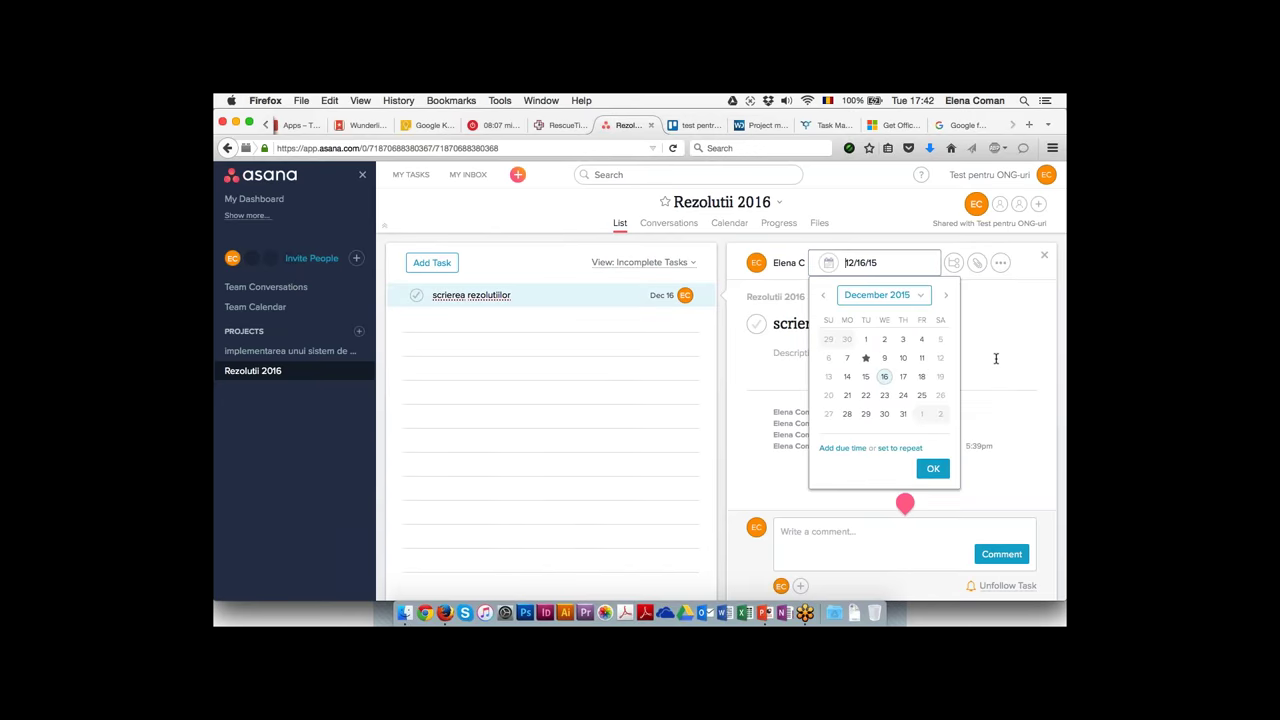
left_click(1038, 302)
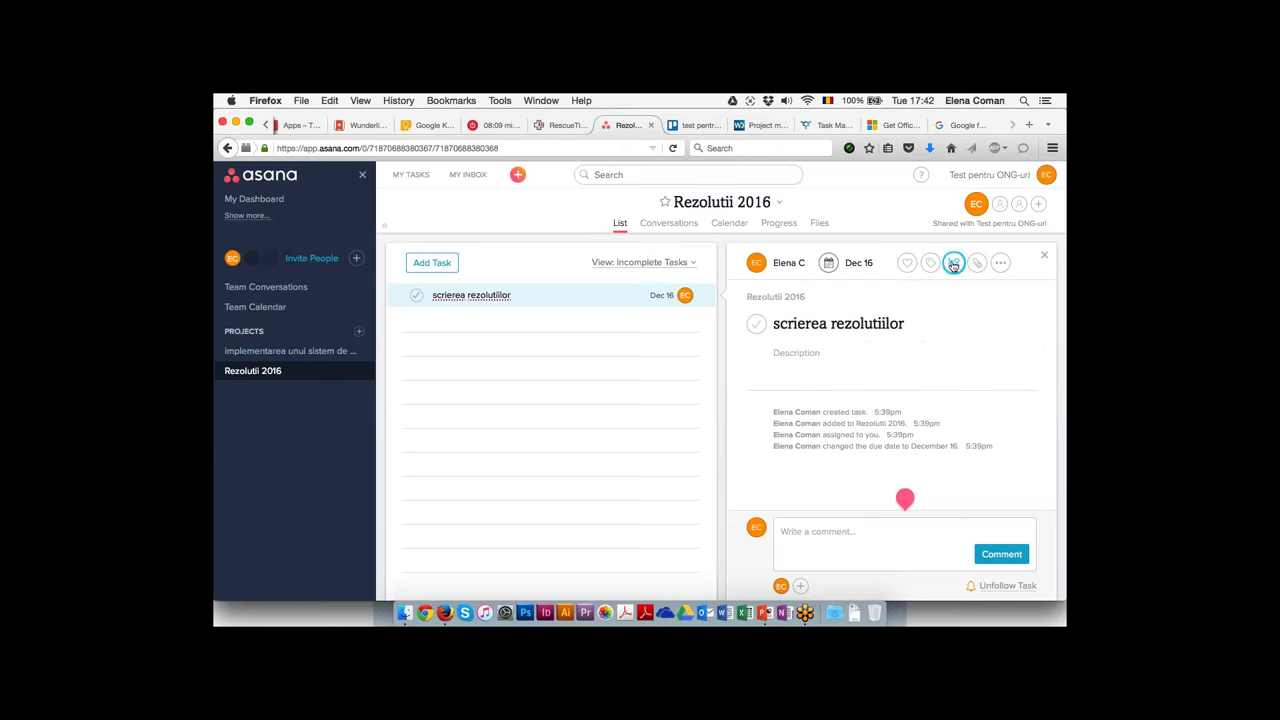
Add the subtask 'gasirea unei foi de hartie'
left_click(953, 263)
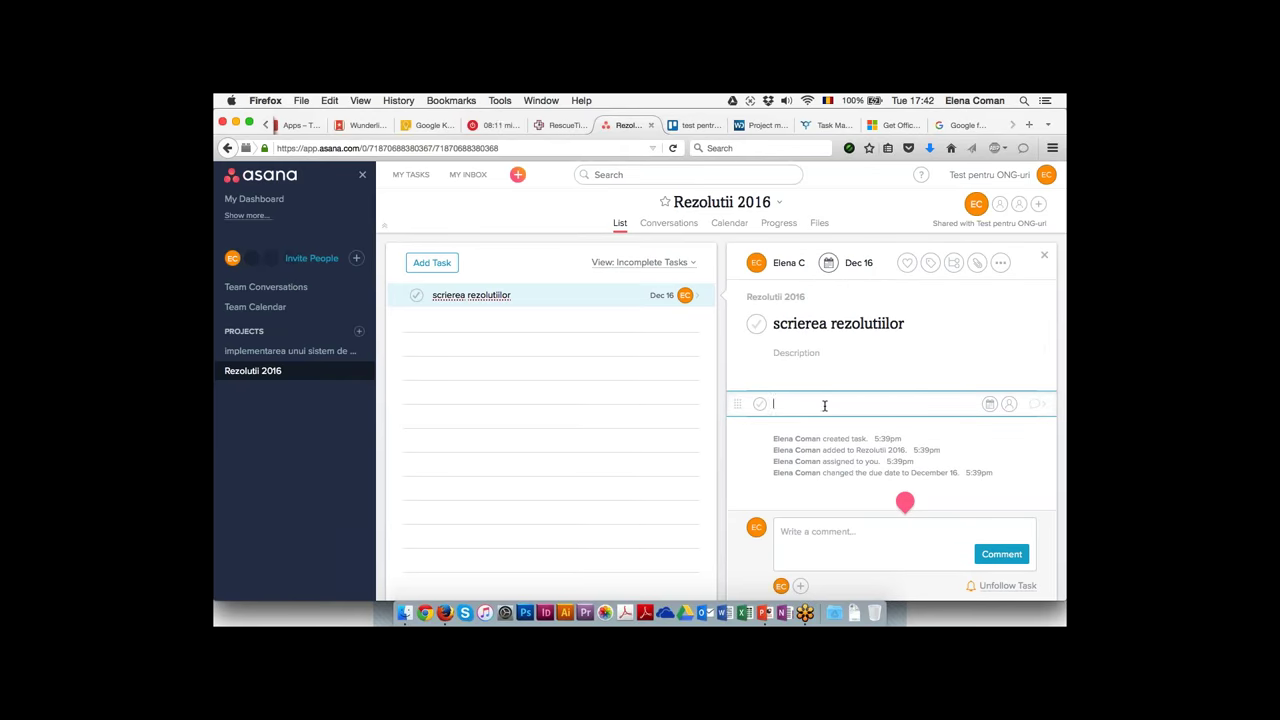
type("gasirea unei foi de hartie")
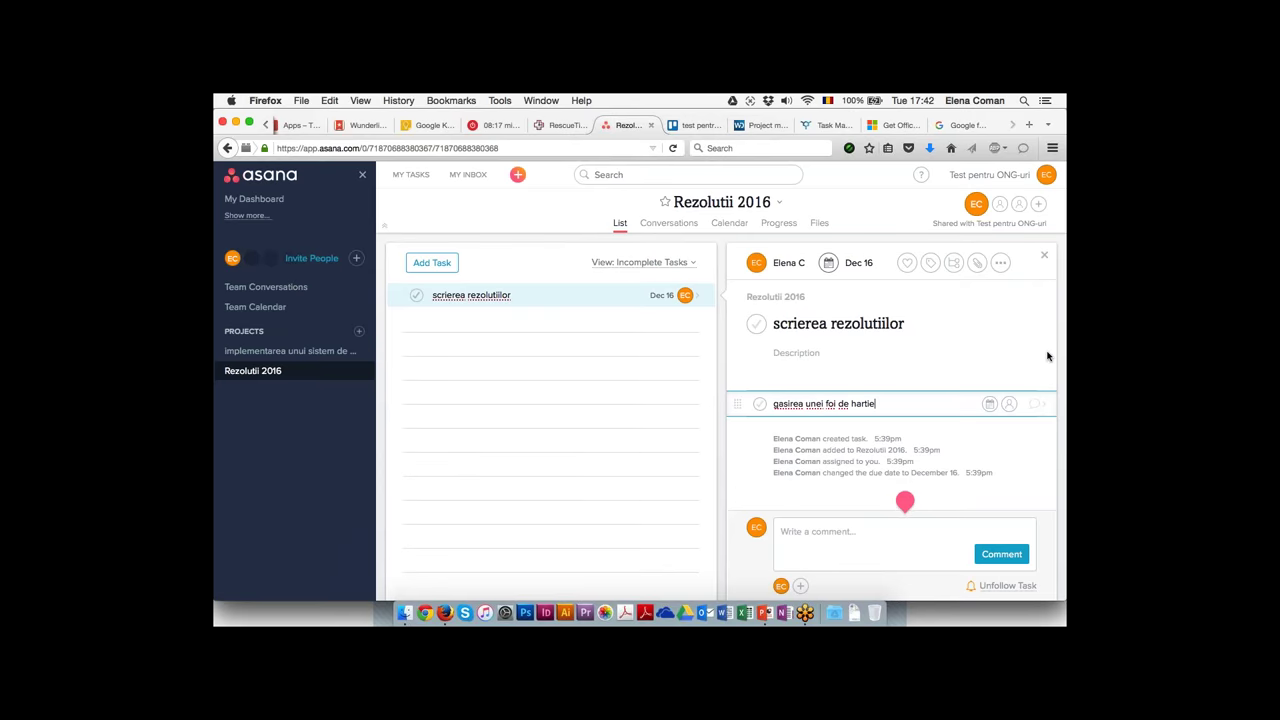
key("Escape")
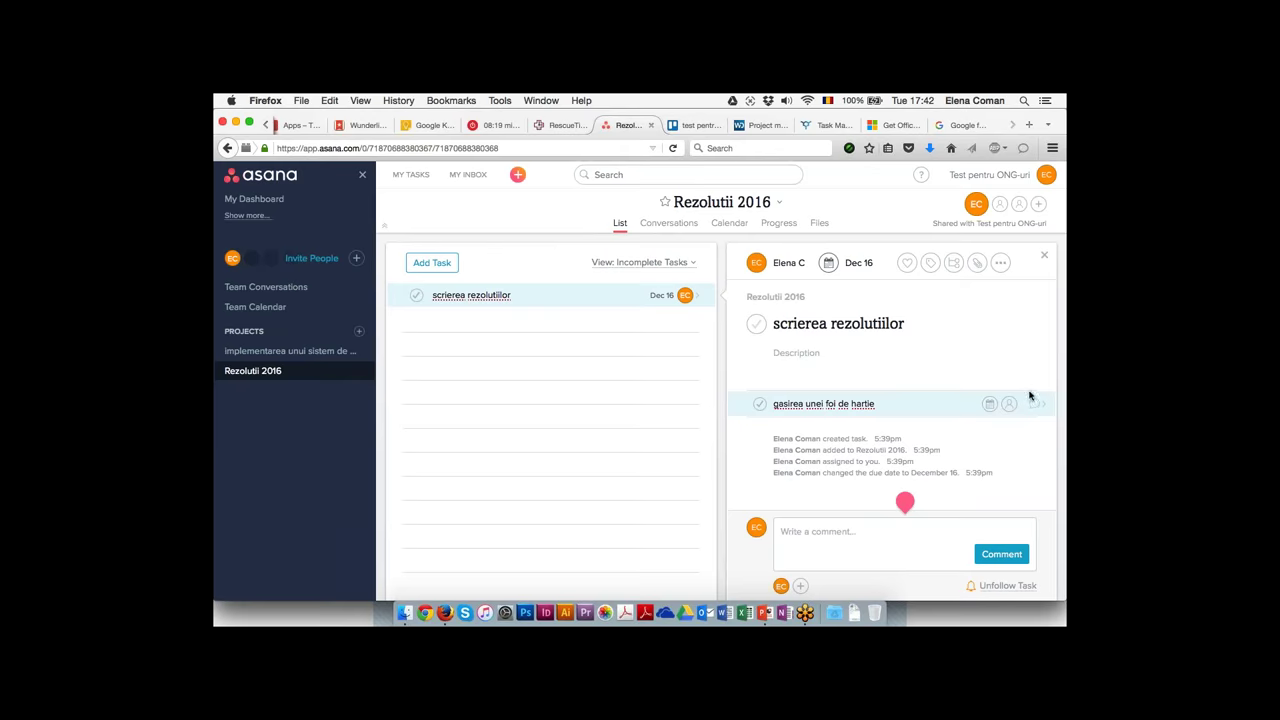
From the Progress view, post a green on-track status update reading 'am inceput'
left_click(788, 225)
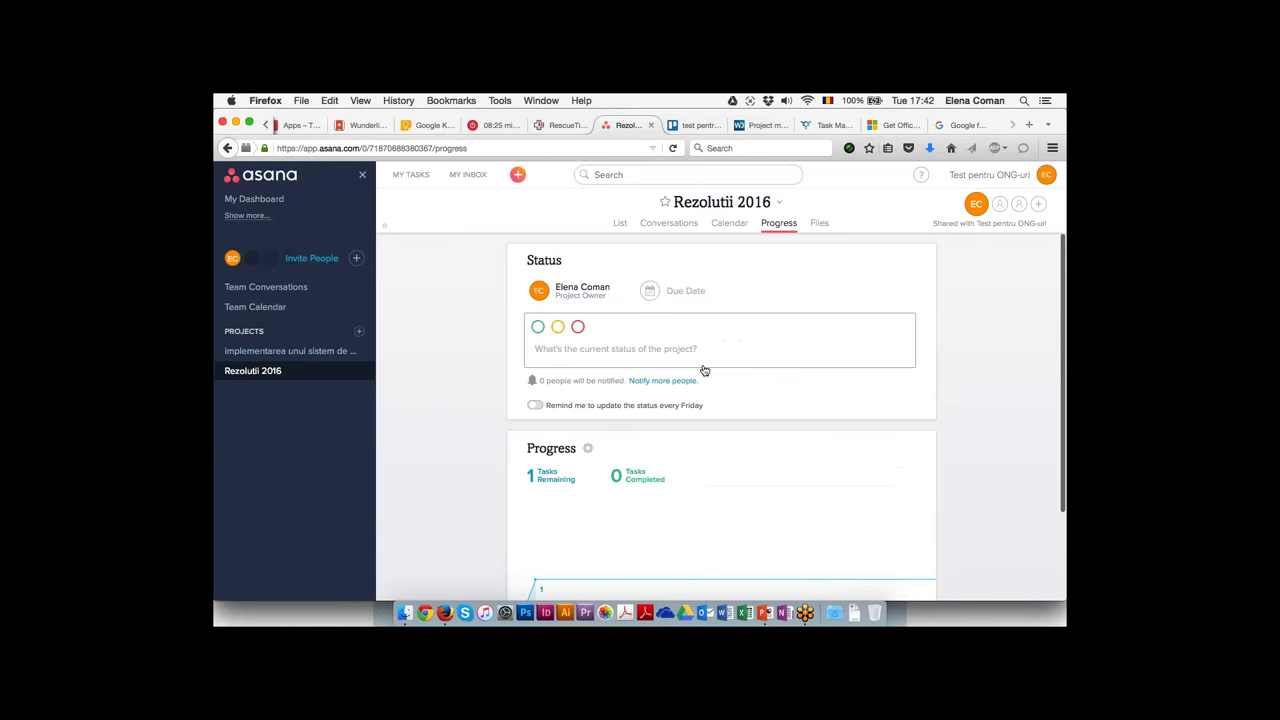
left_click(537, 327)
left_click(588, 365)
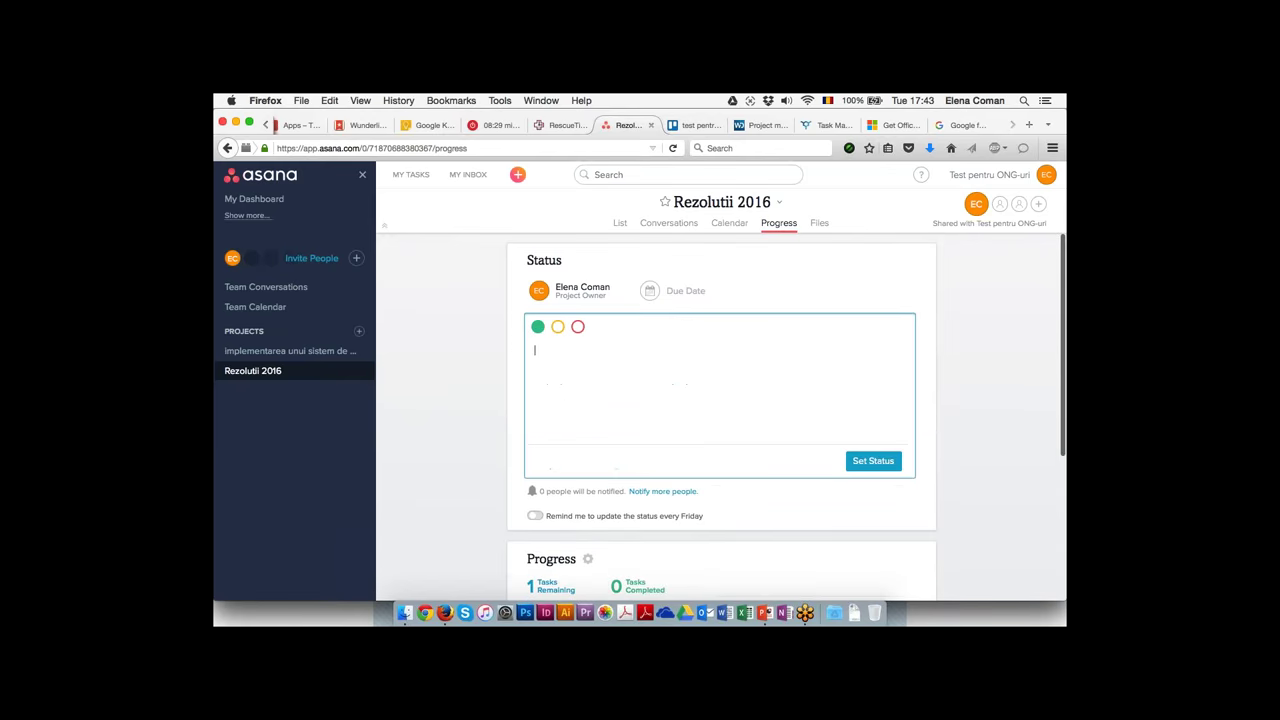
type("am inceput ")
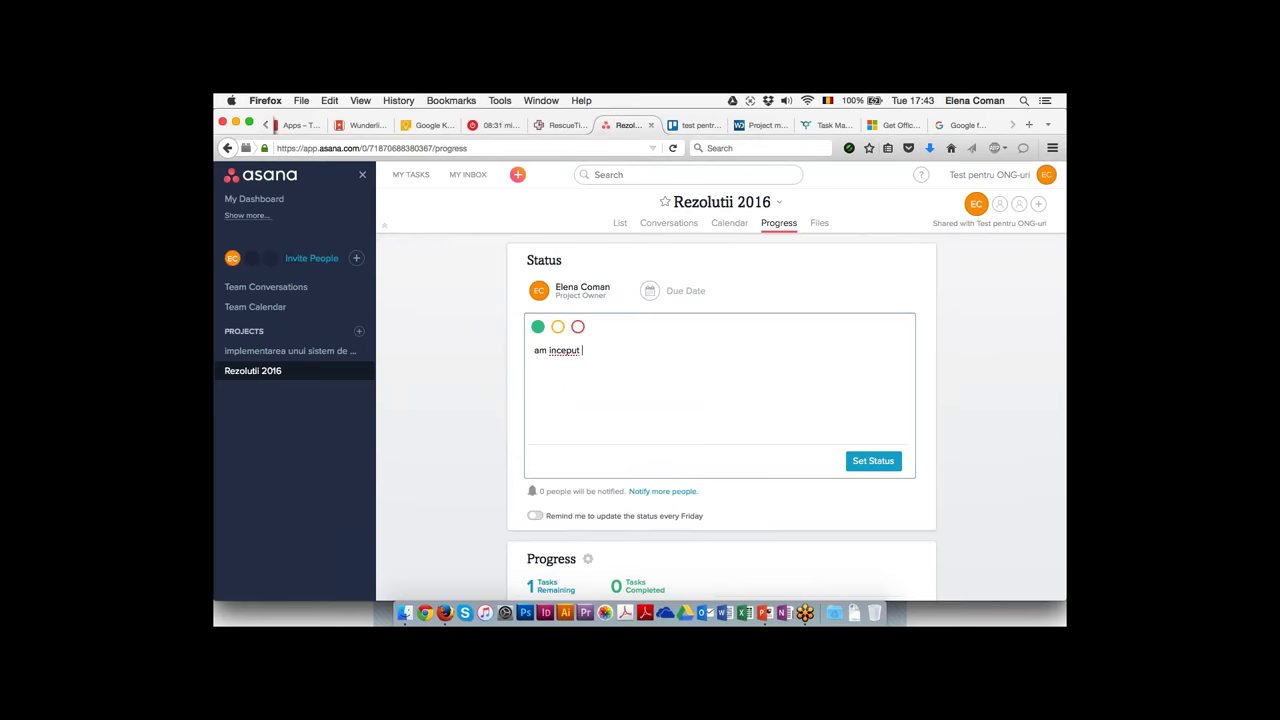
type("lucr")
key("BackSpace")
key("BackSpace")
key("BackSpace")
key("BackSpace")
left_click(864, 462)
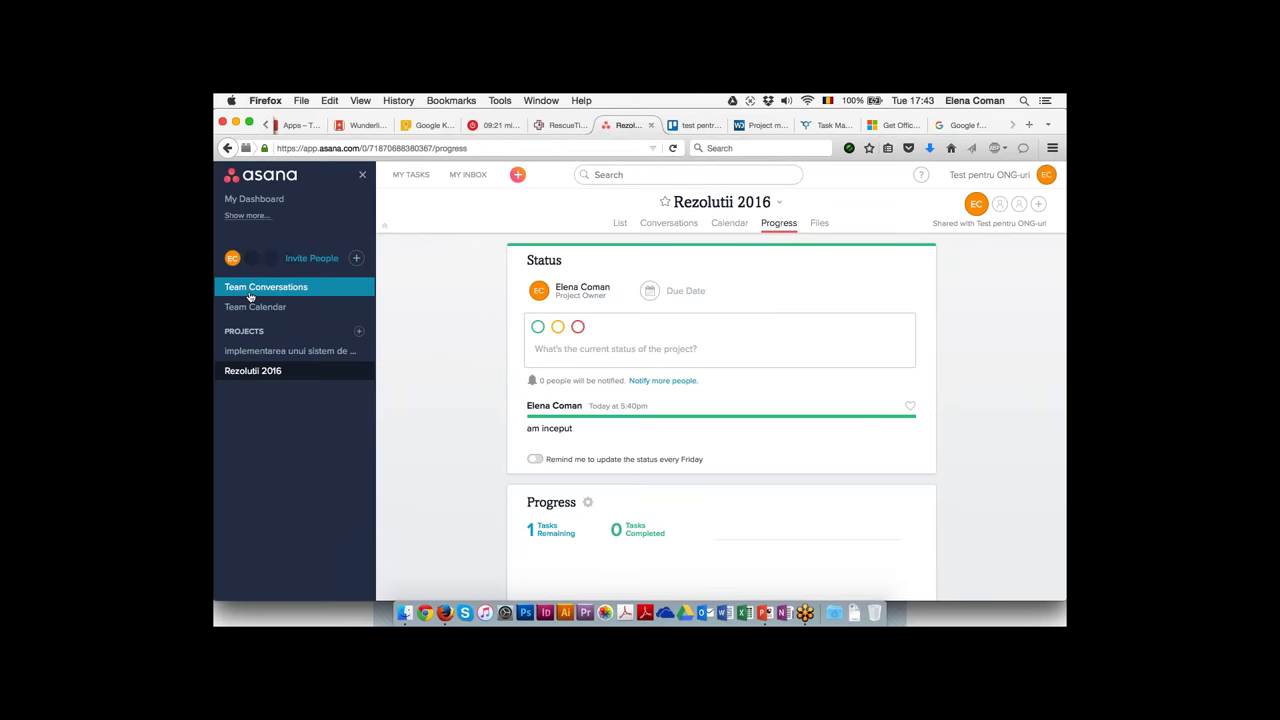
Complete the webinar task and 'scrierea rezolutiilor', then switch to the Producteev page
left_click(296, 357)
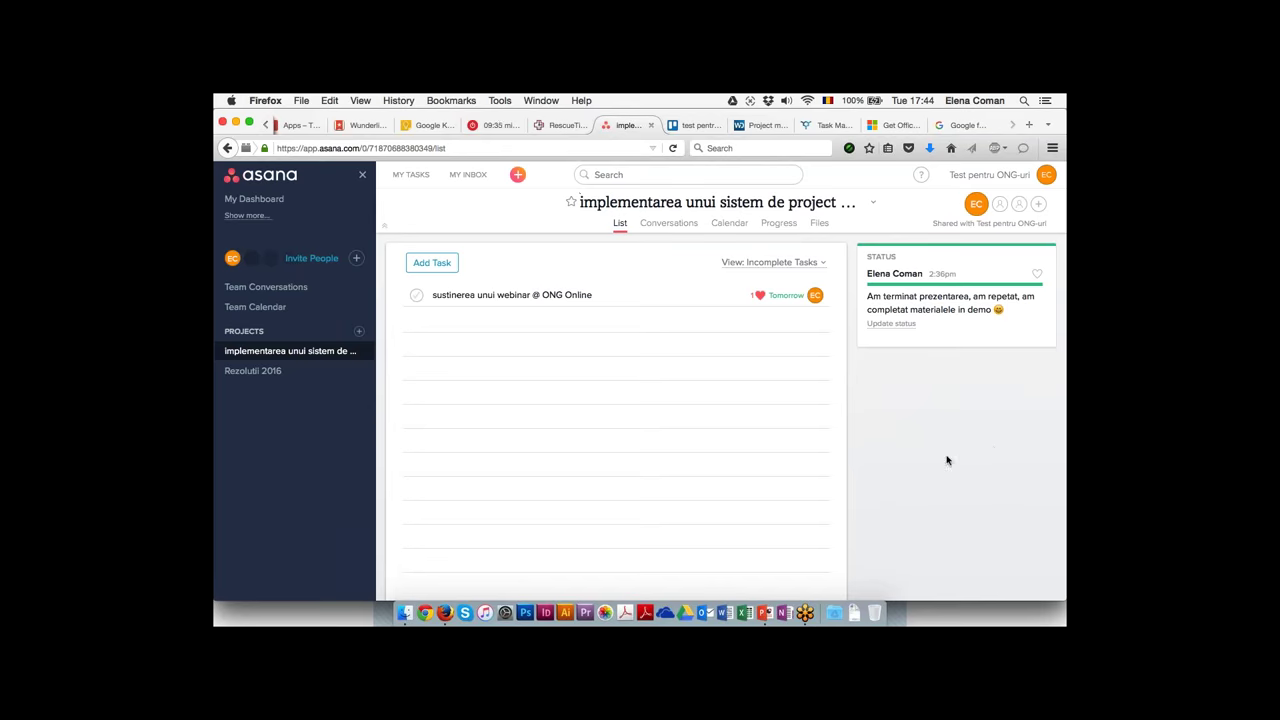
left_click(422, 299)
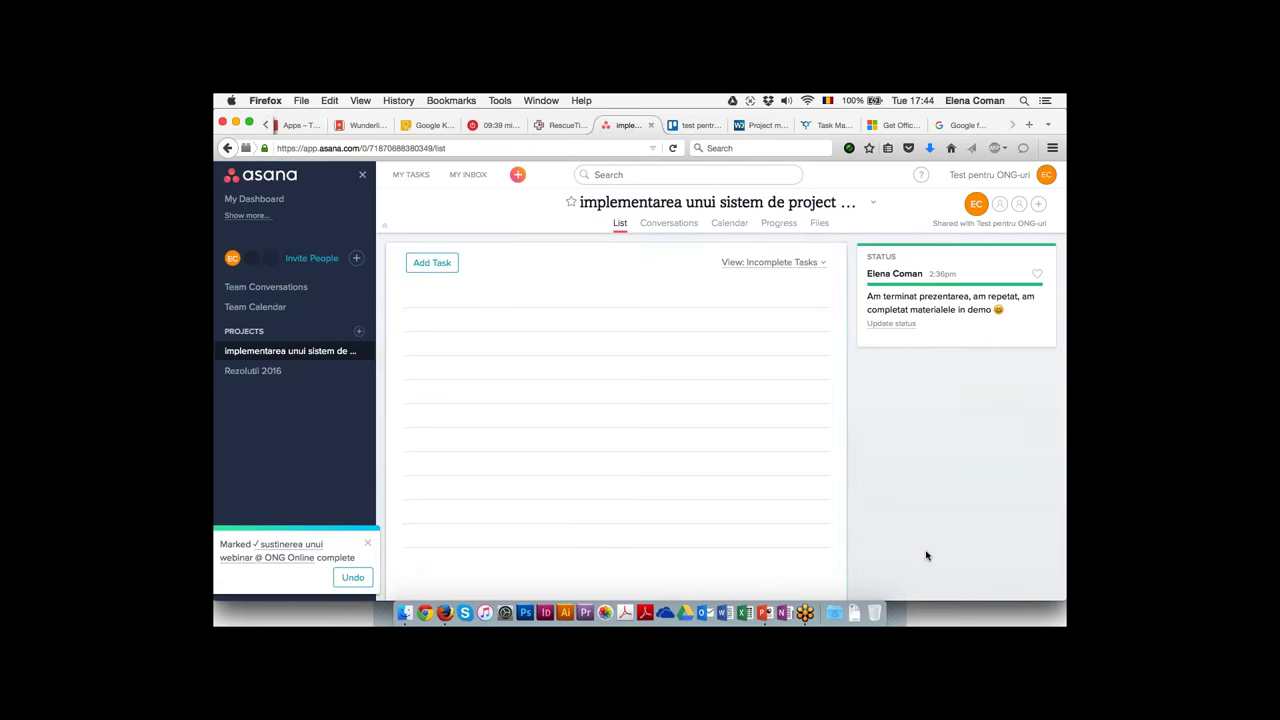
left_click(249, 377)
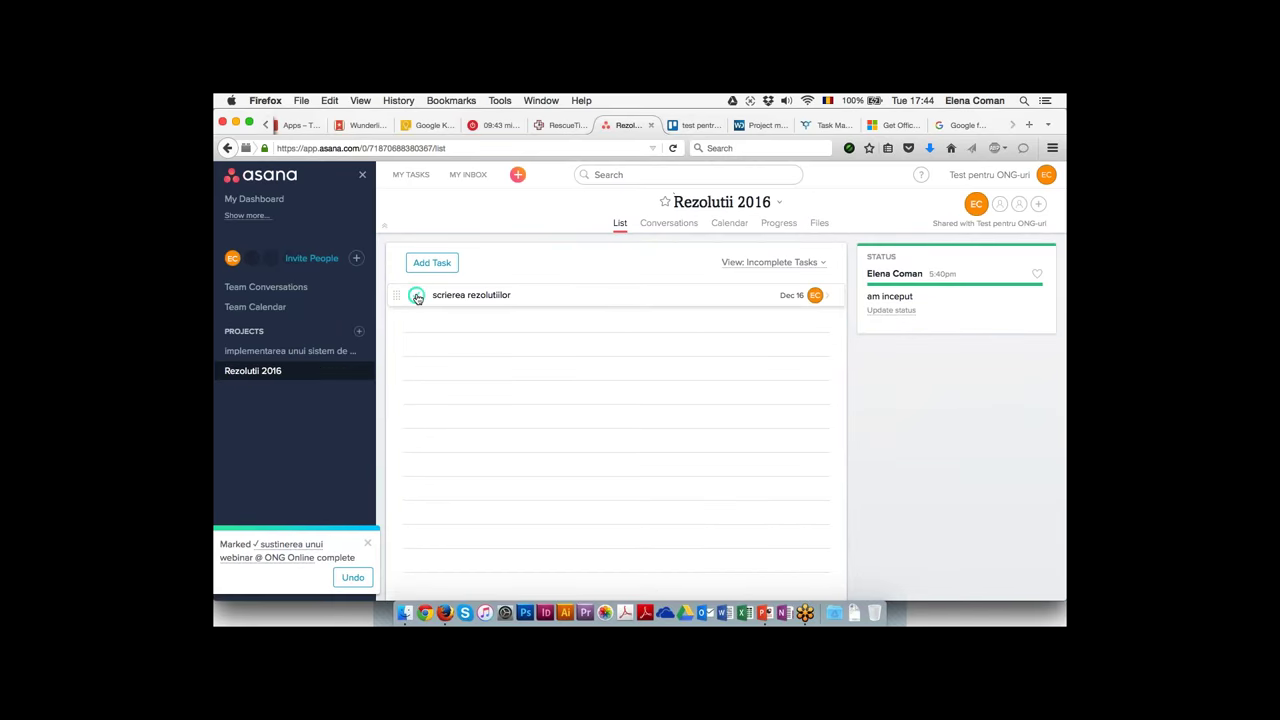
left_click(417, 297)
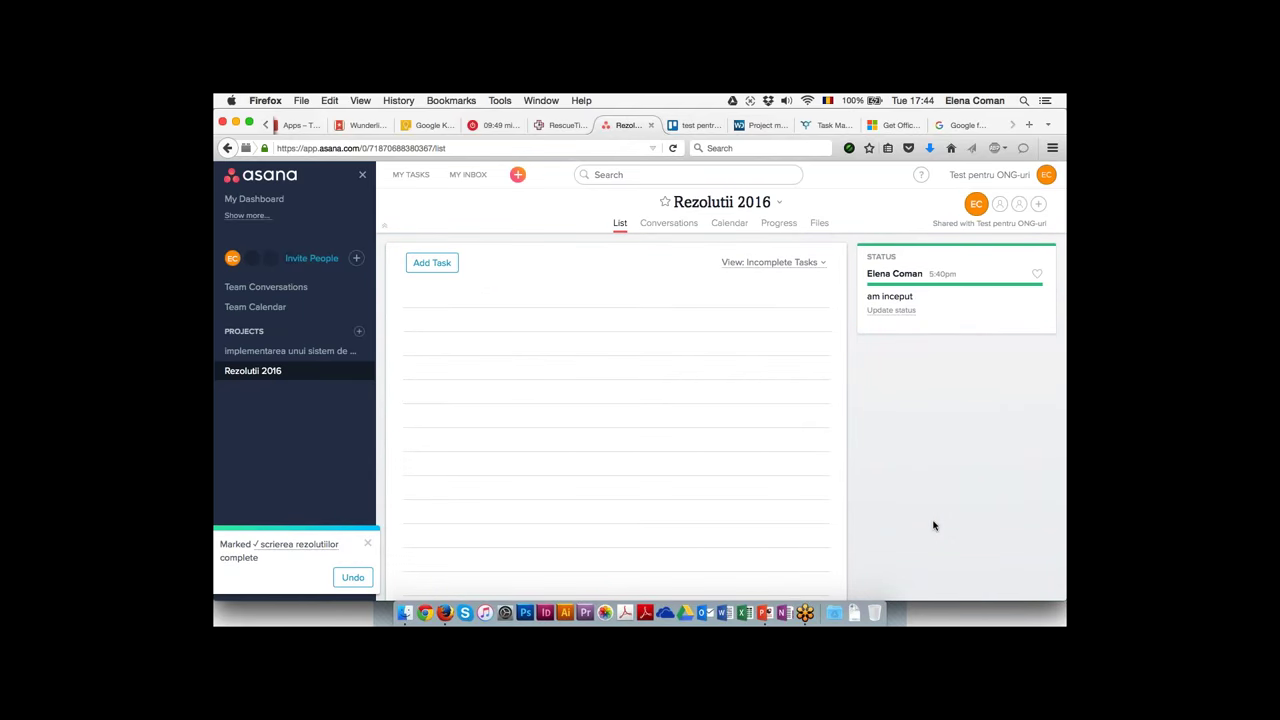
left_click(369, 546)
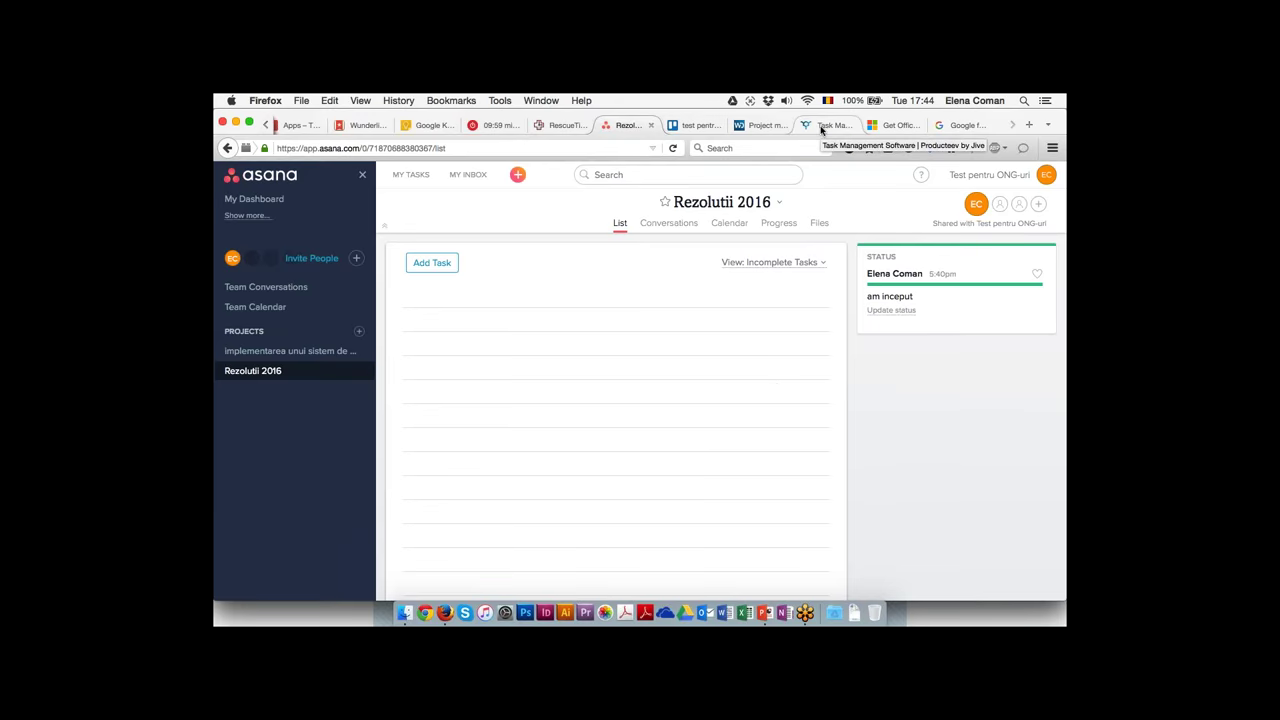
left_click(822, 128)
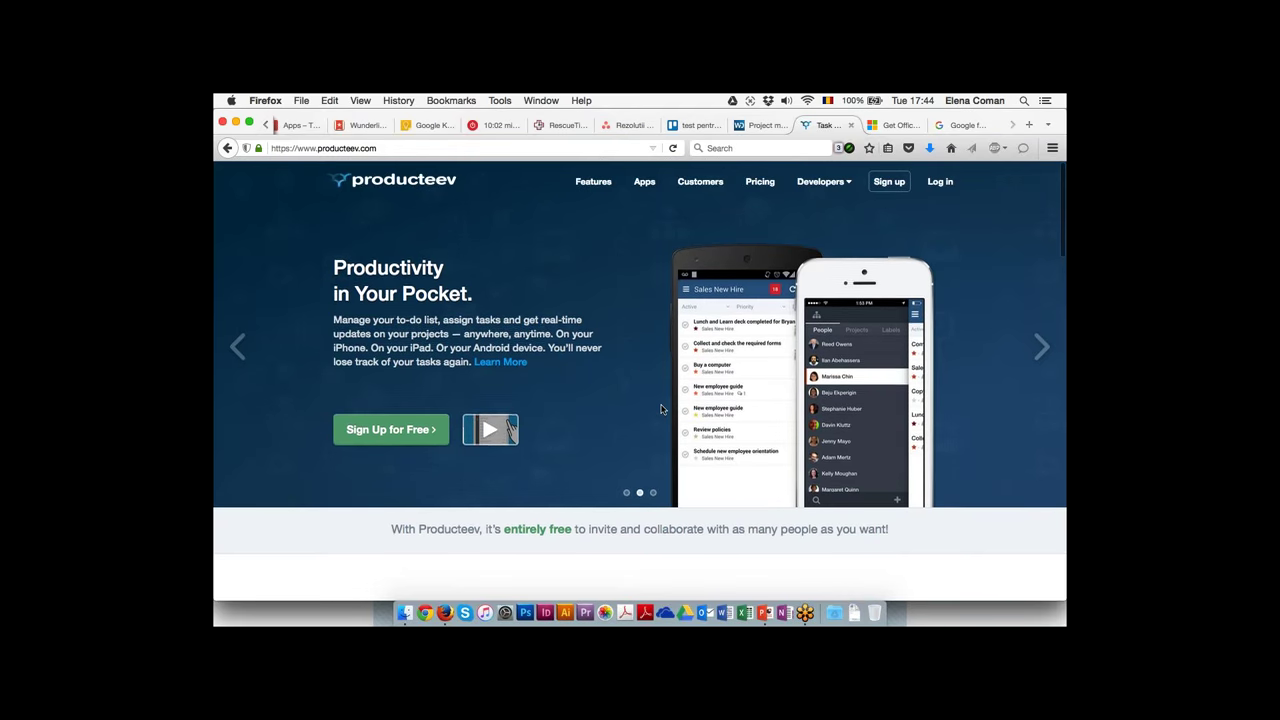
scroll(660, 409, "down", 3)
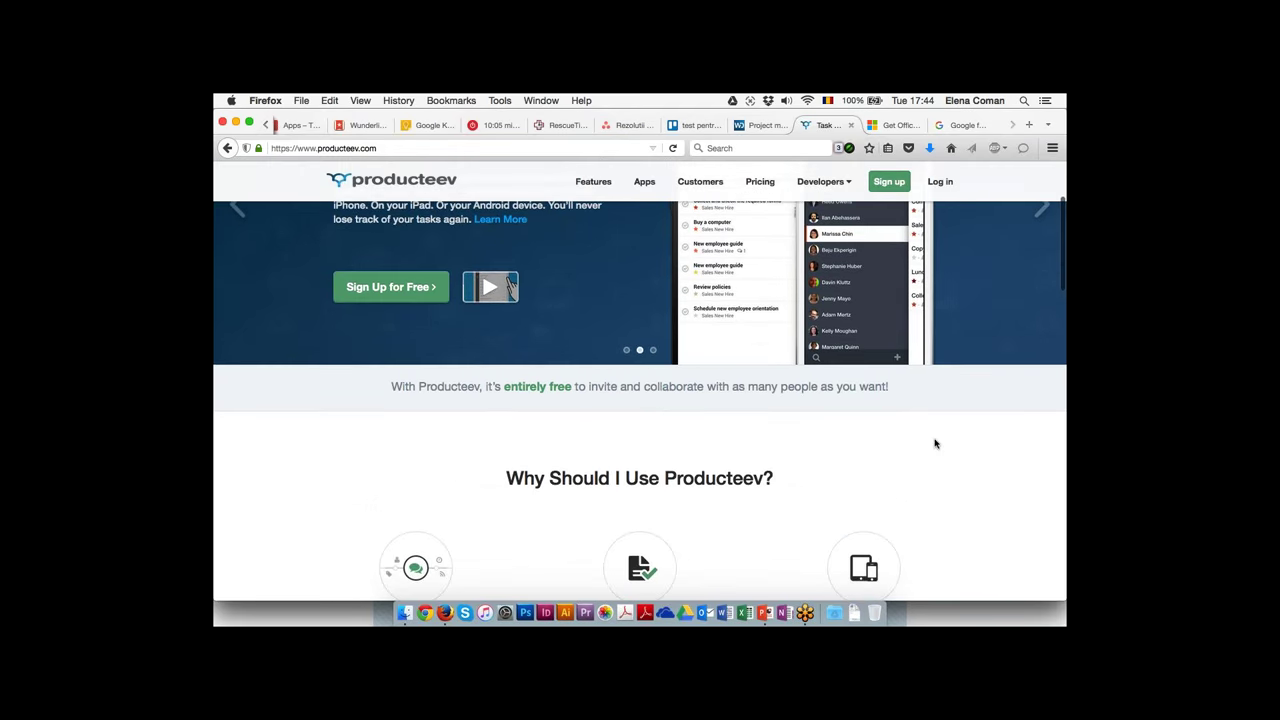
scroll(934, 443, "down", 4)
scroll(640, 391, "down", 3)
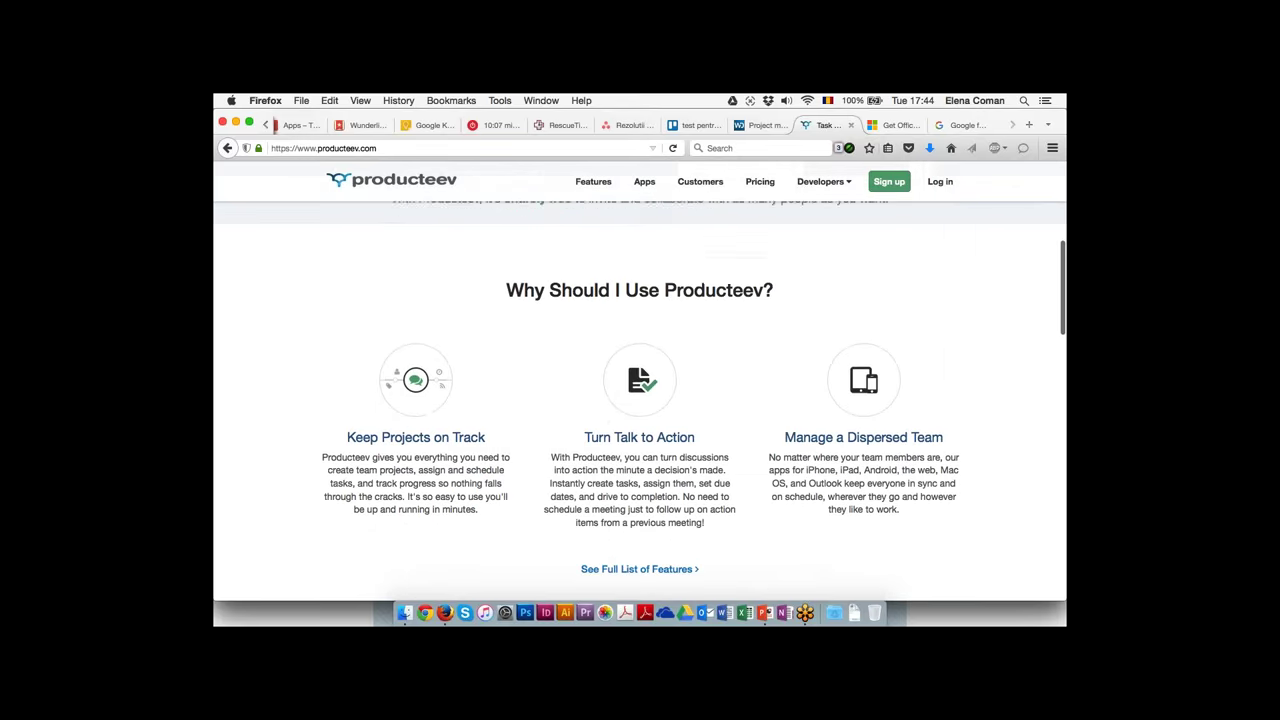
scroll(1006, 440, "down", 4)
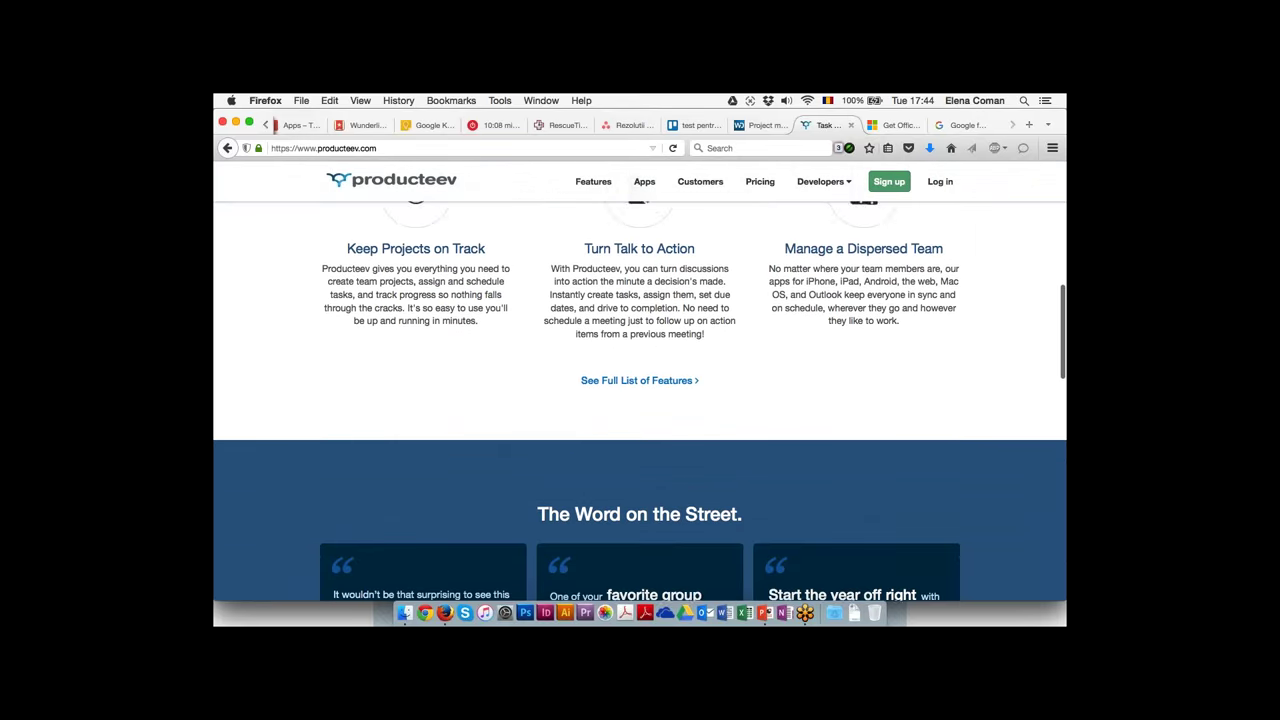
scroll(1006, 440, "down", 4)
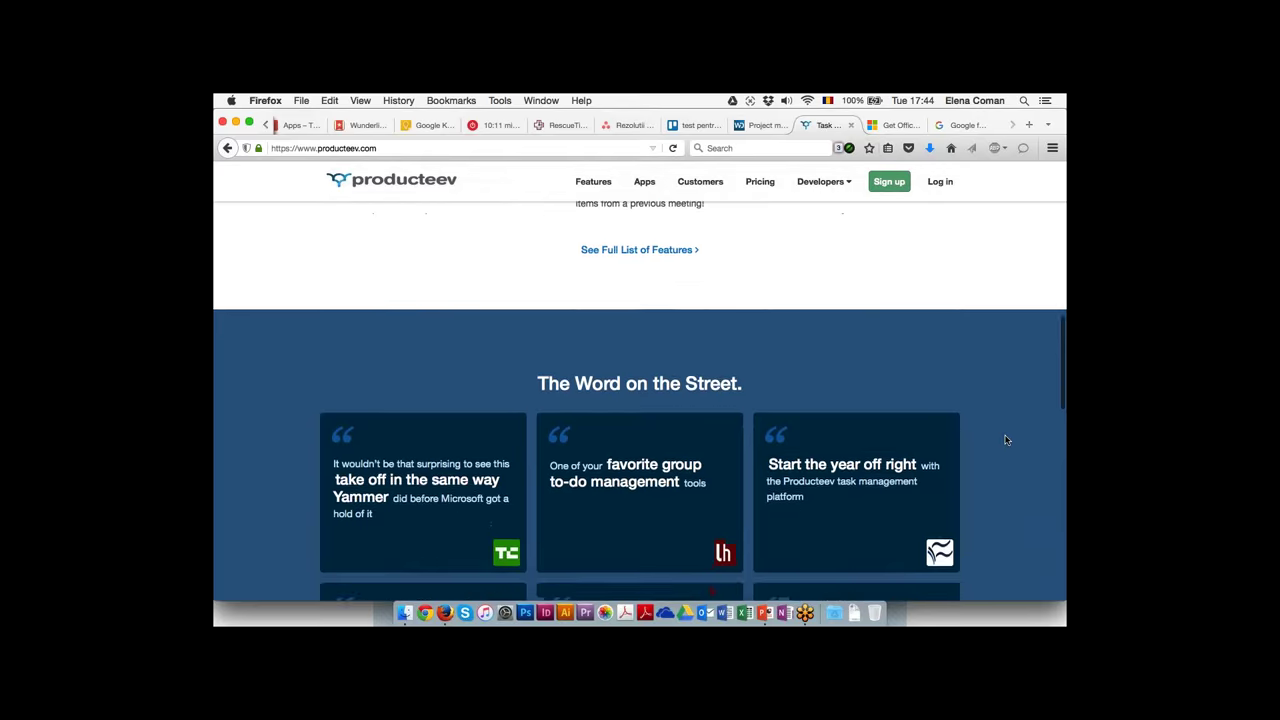
scroll(1006, 440, "down", 8)
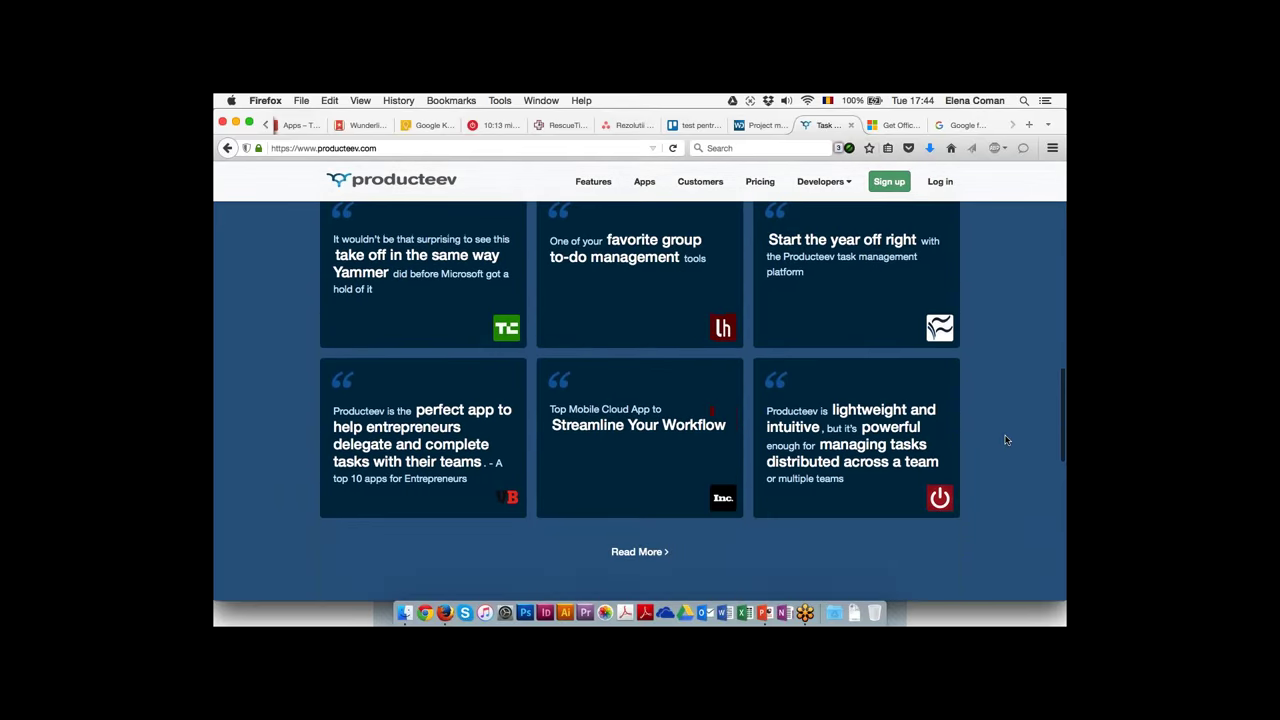
scroll(1006, 440, "down", 9)
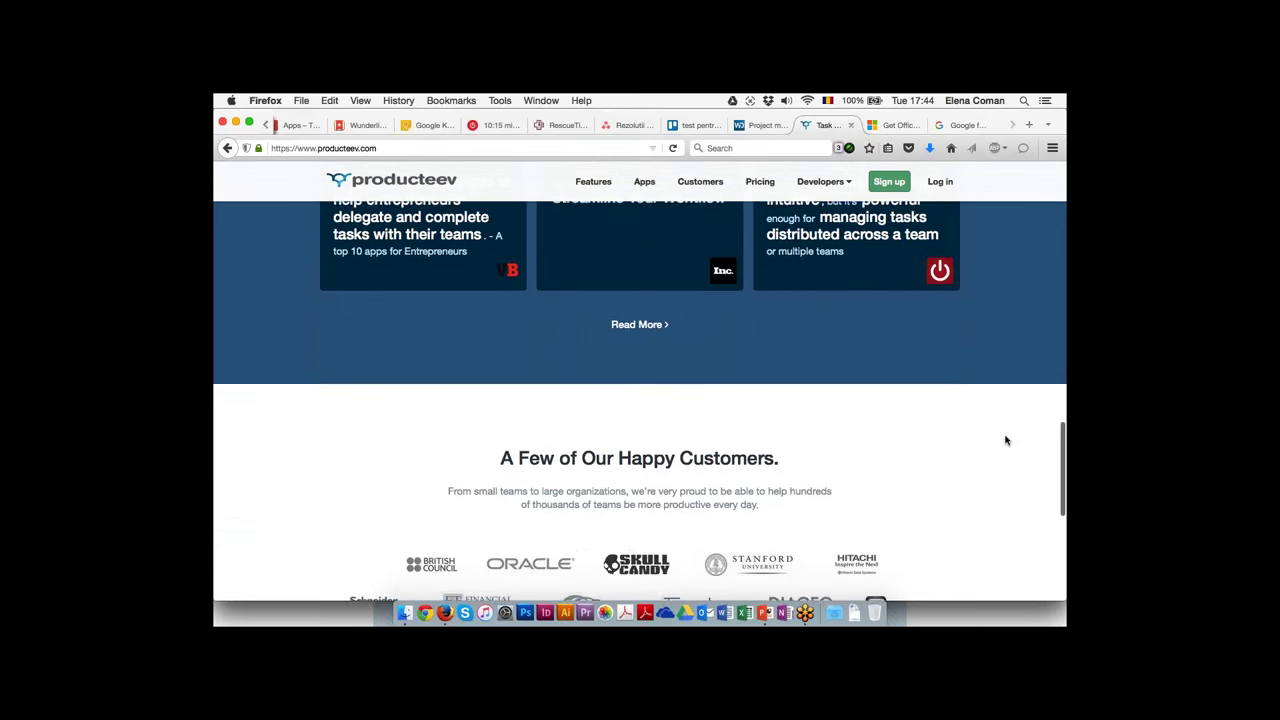
scroll(961, 448, "up", 20)
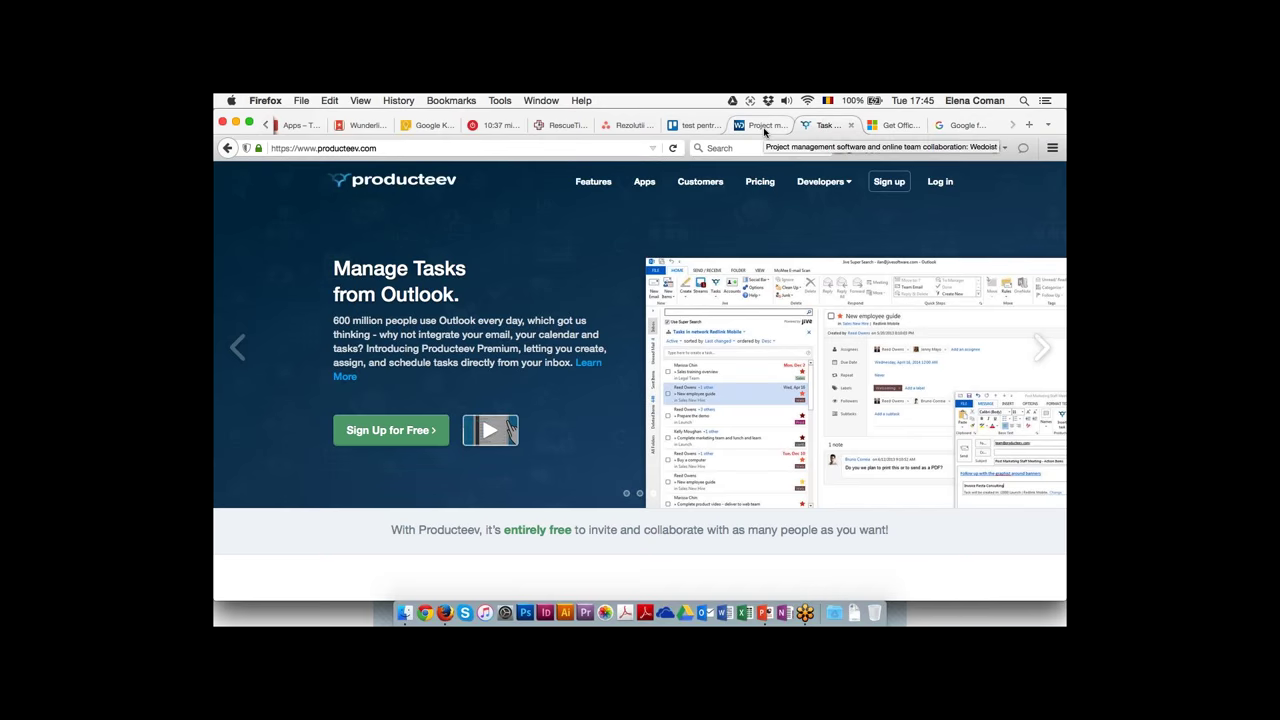
Browse the Wedoist homepage features, then return to the 'test pentru organizatii nonprofit' board
left_click(765, 128)
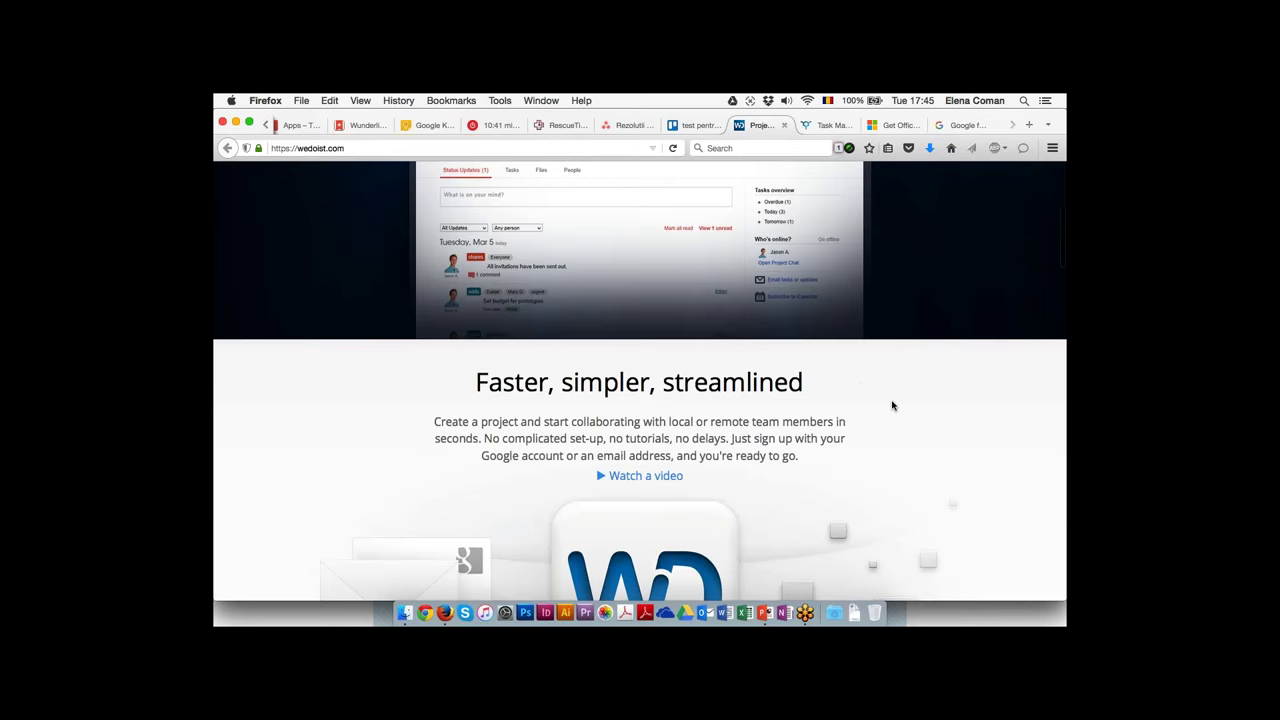
scroll(893, 405, "down", 5)
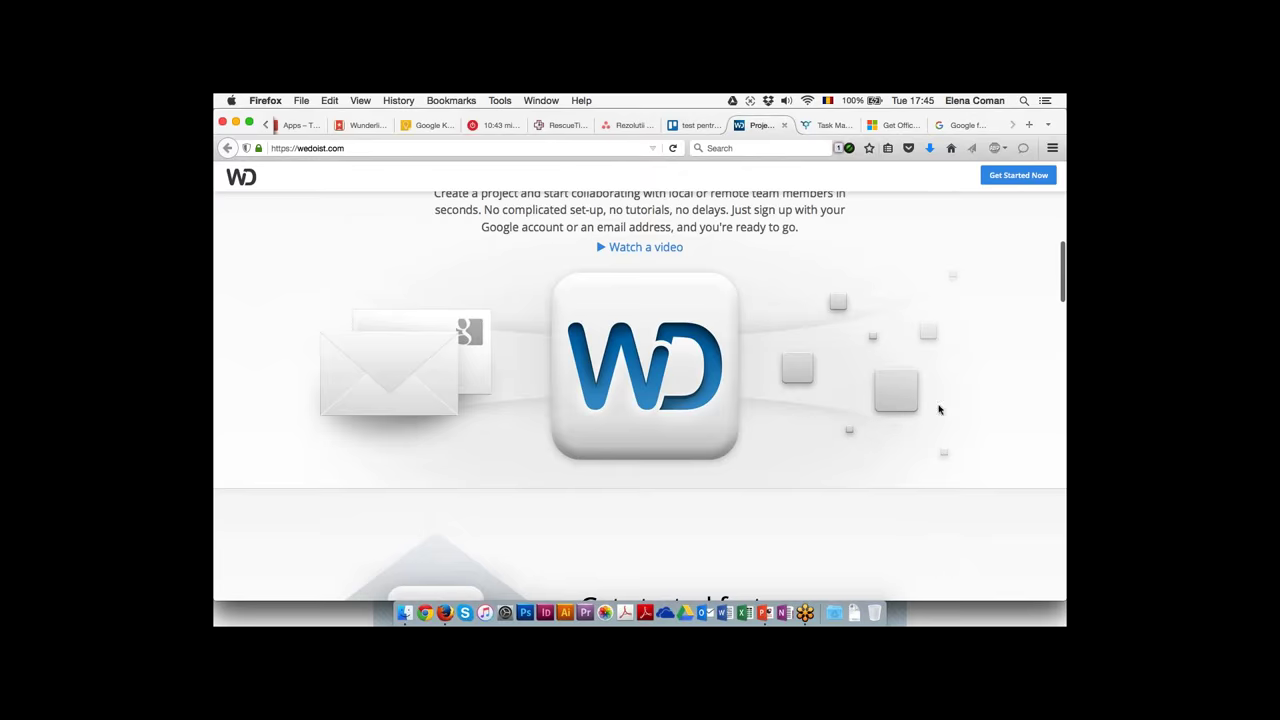
scroll(938, 470, "up", 10)
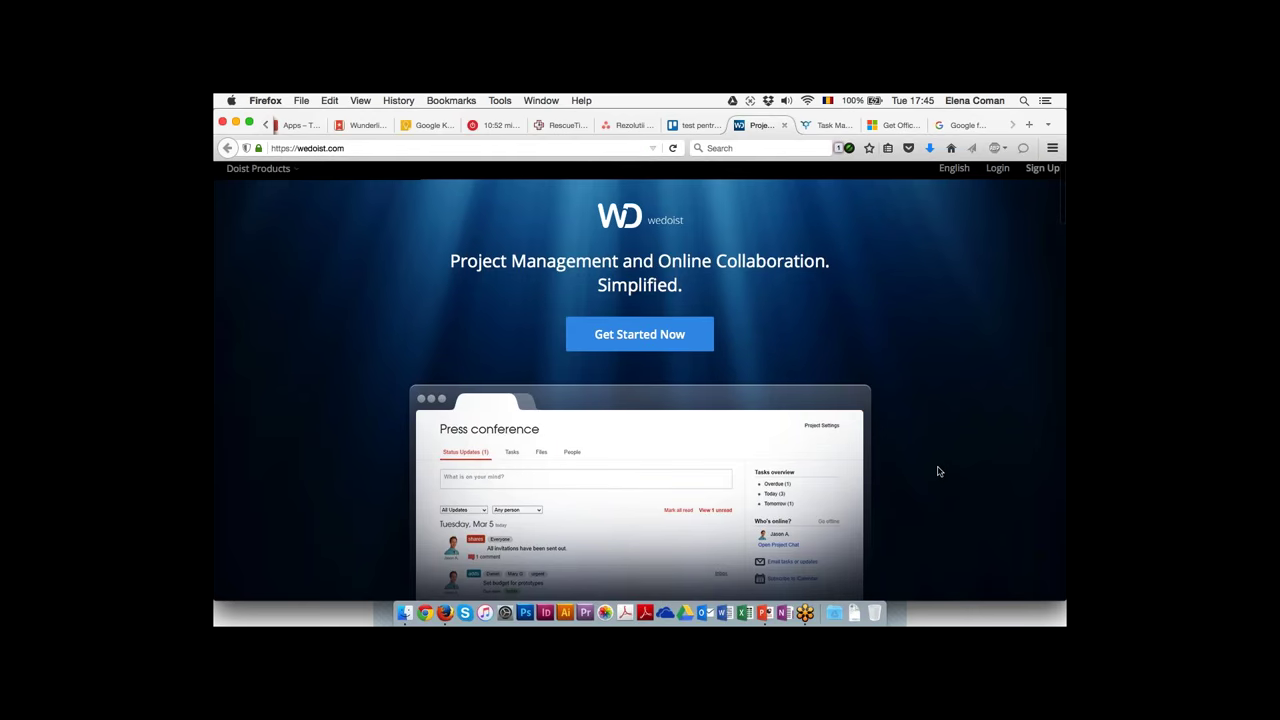
scroll(937, 471, "down", 4)
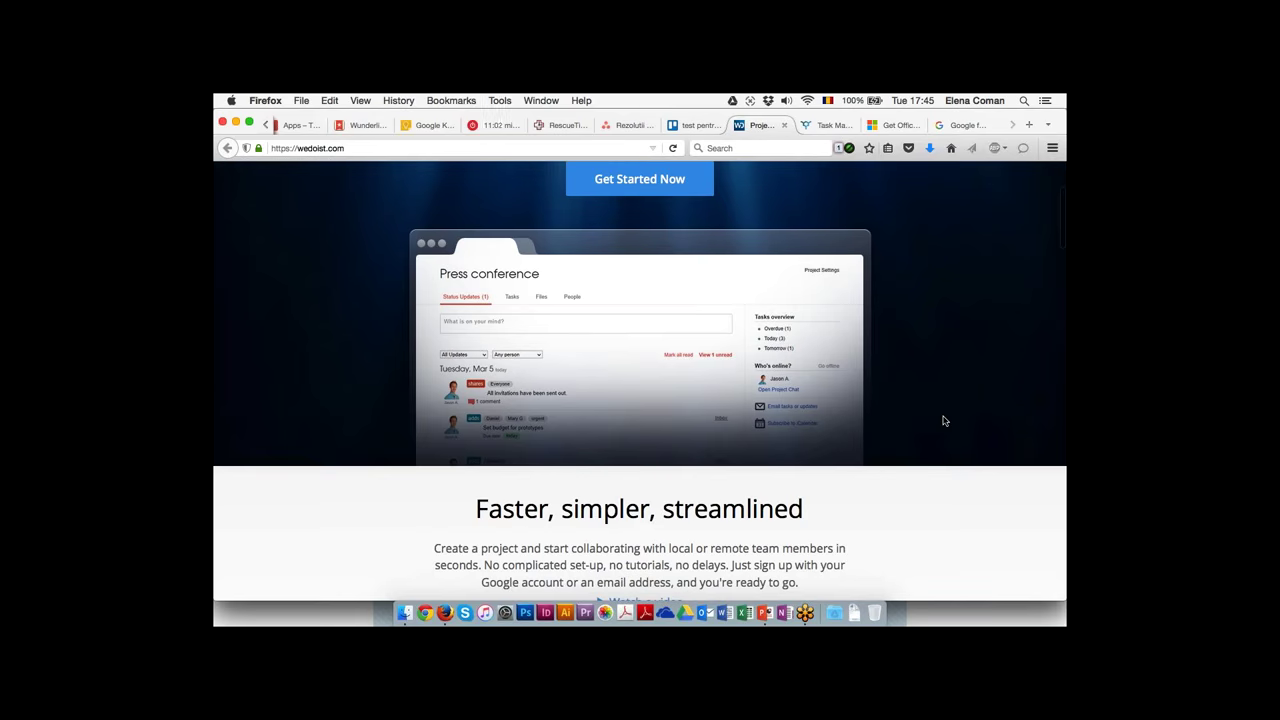
scroll(943, 421, "down", 10)
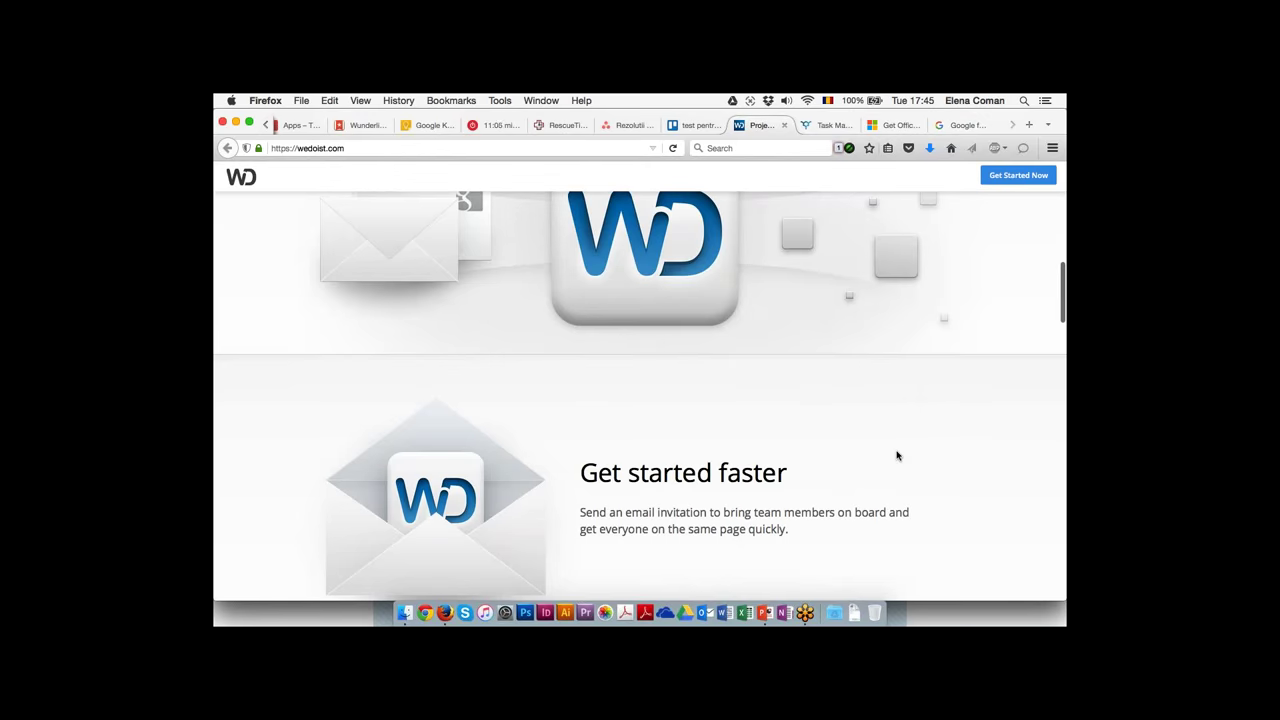
scroll(920, 456, "down", 8)
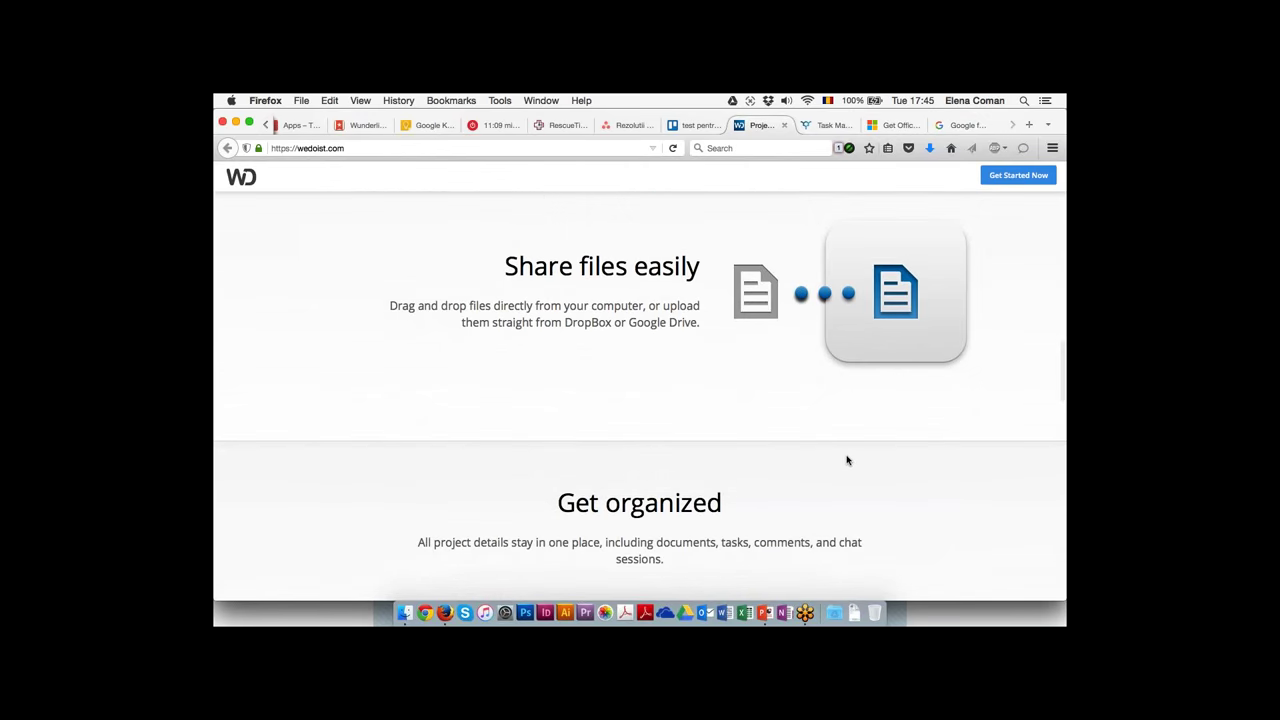
left_click(674, 128)
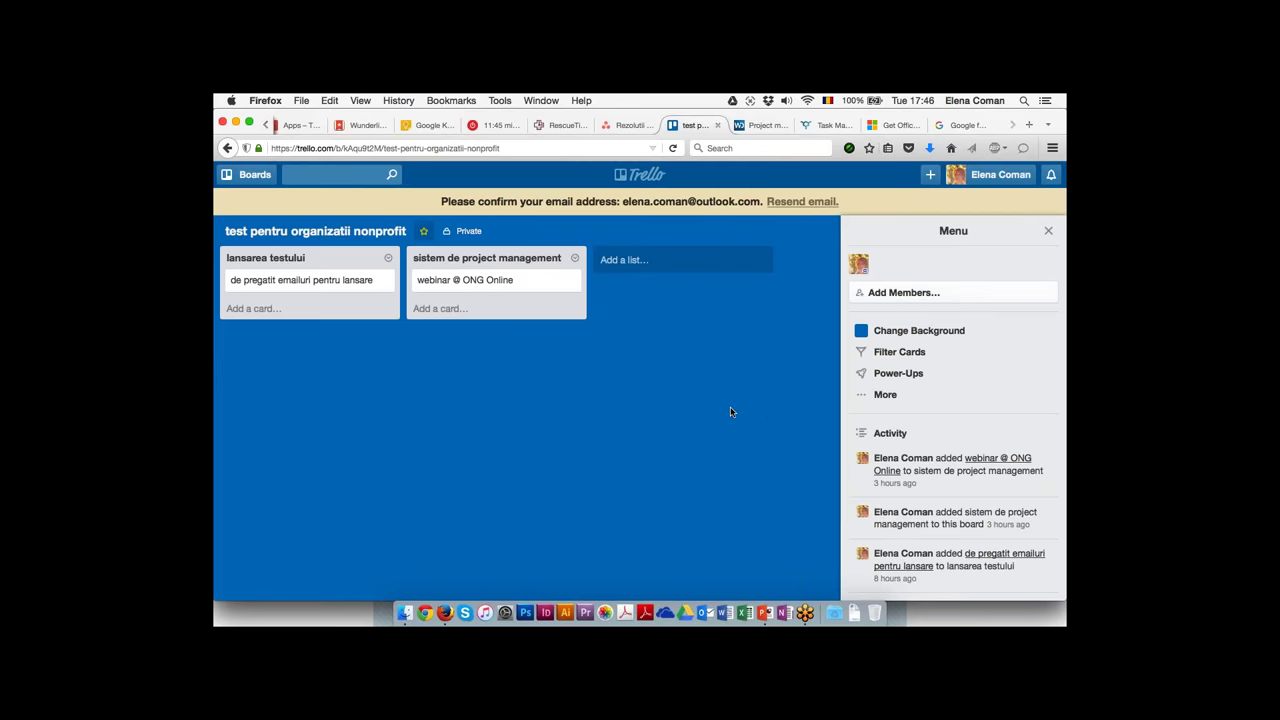
Create a new private board titled 'dezvoltarea de website' from the Boards menu
left_click(700, 260)
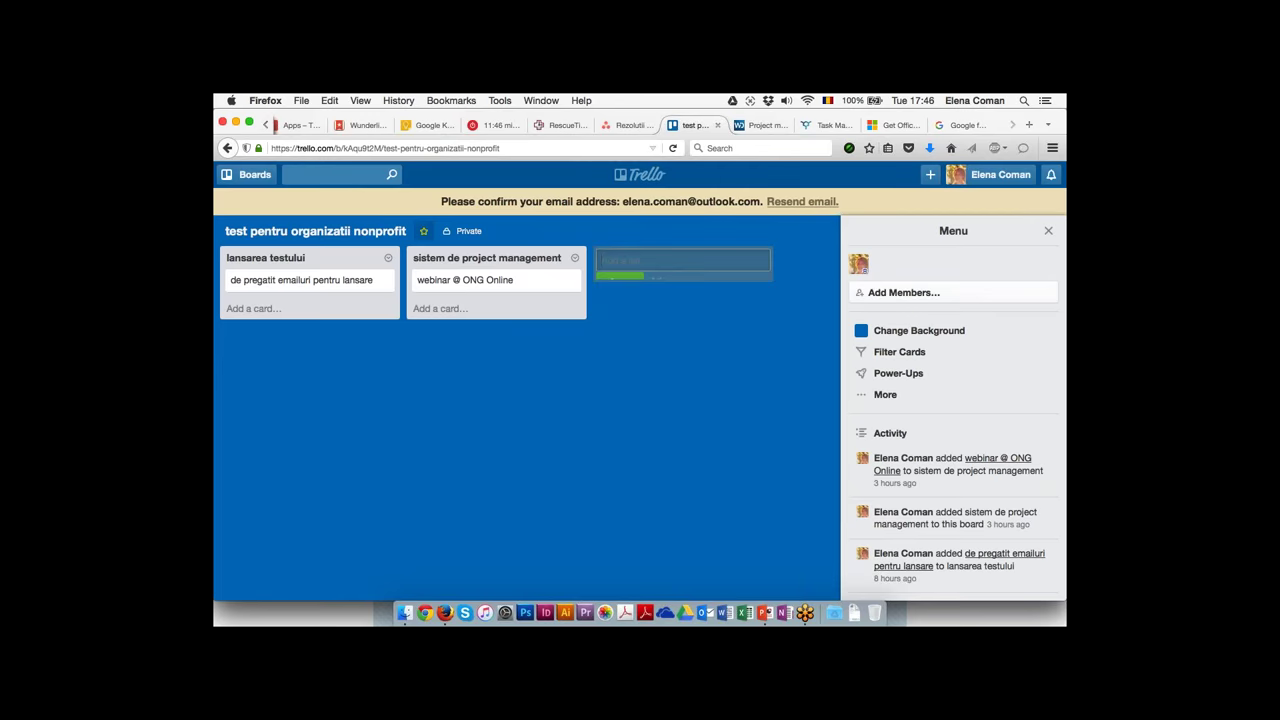
left_click(255, 176)
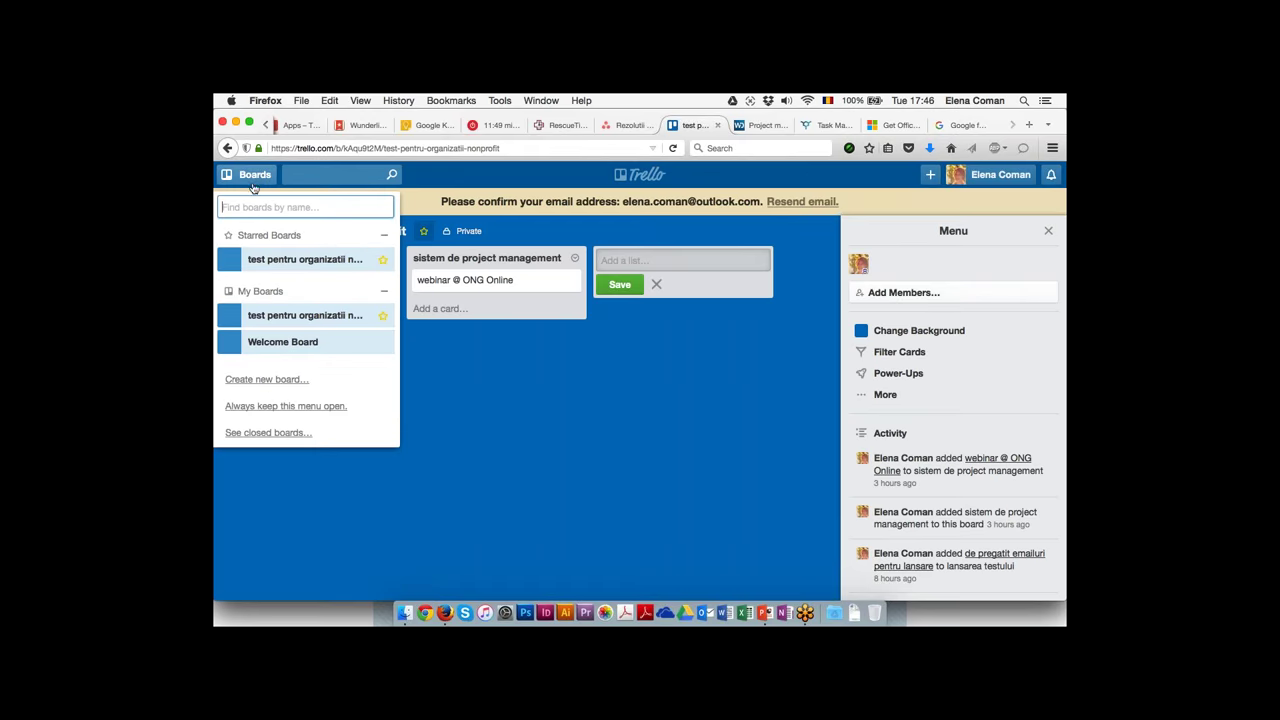
left_click(296, 384)
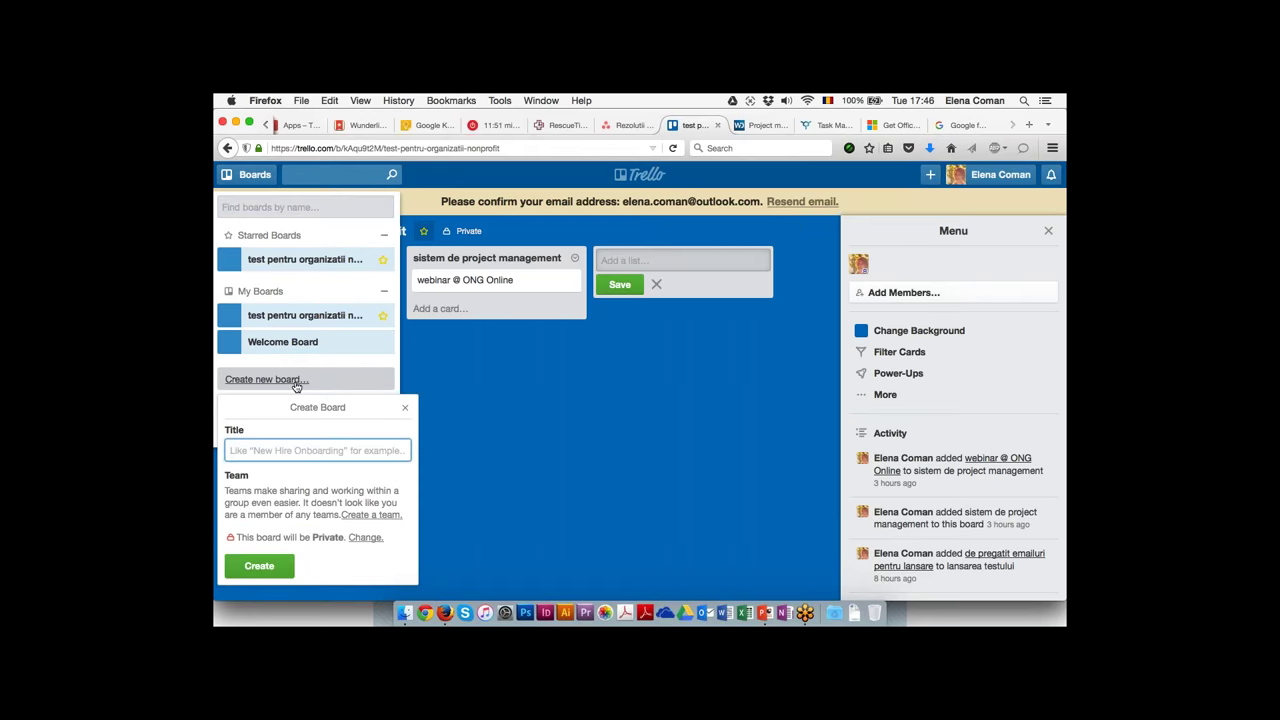
type("dezvoltarea ")
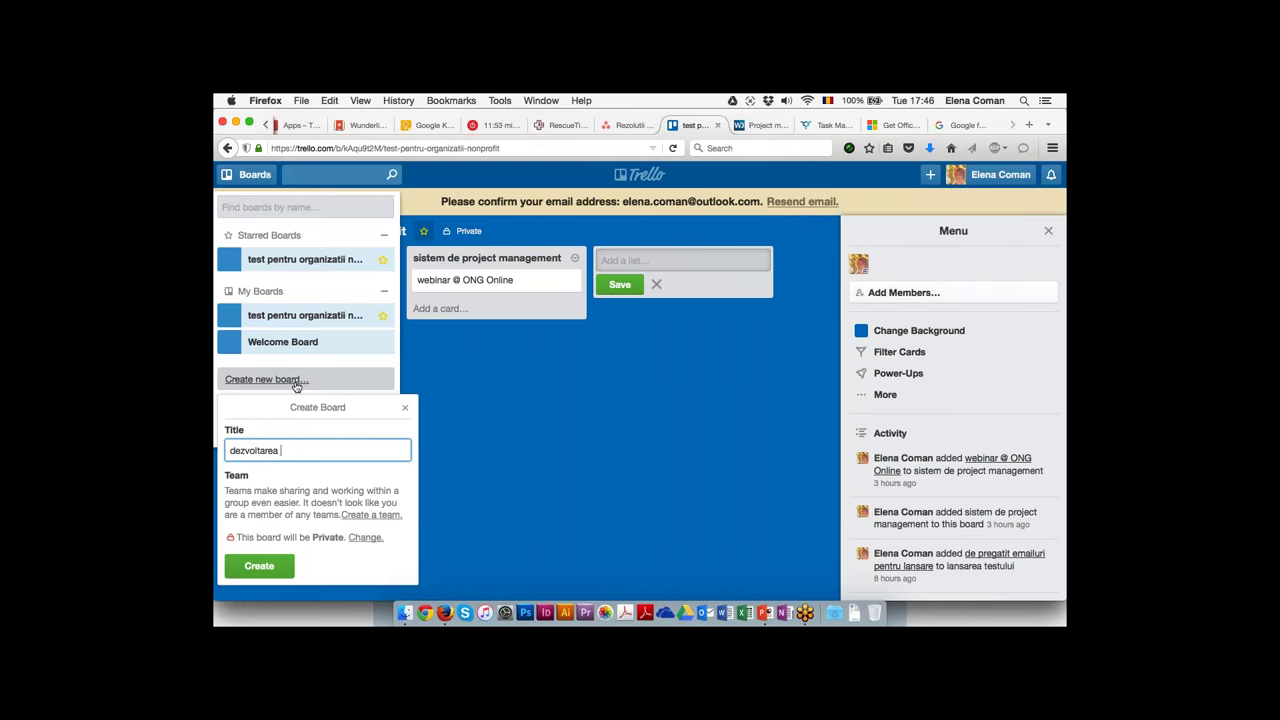
type("de website")
left_click(268, 570)
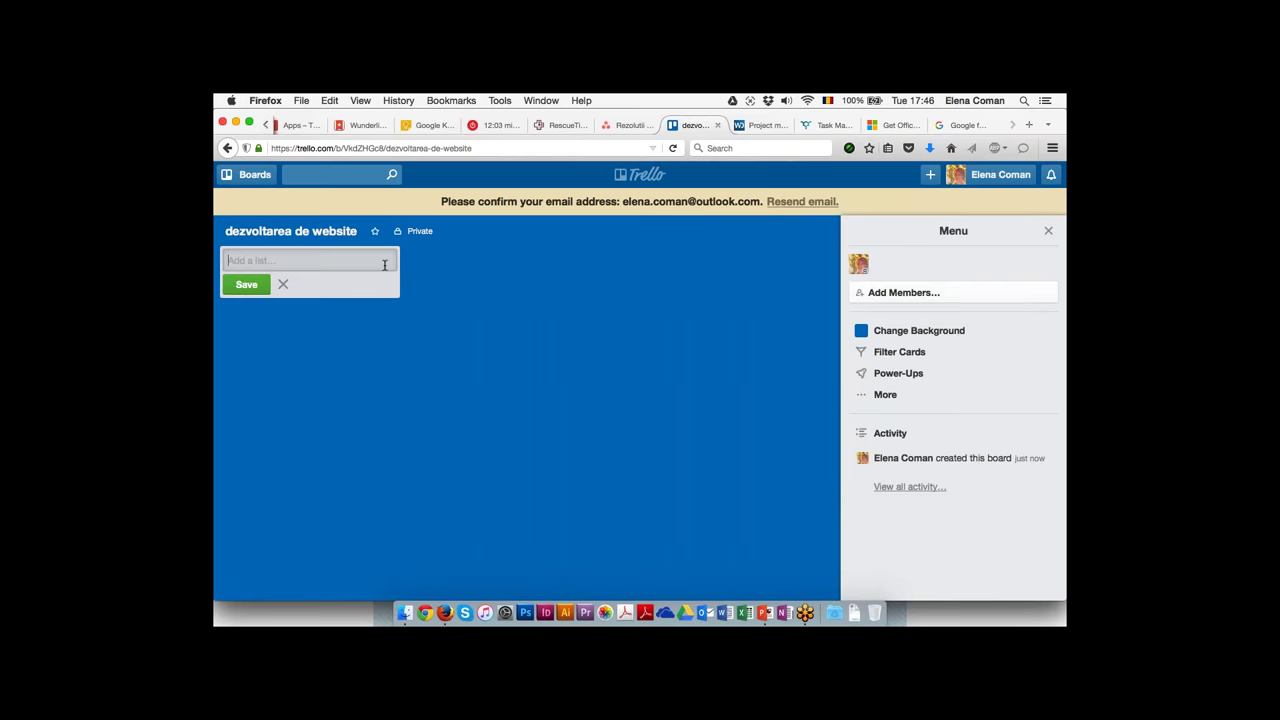
Add the lists 'ce e de facut' and 'astazi' to the board
type("ce e de facut")
left_click(242, 285)
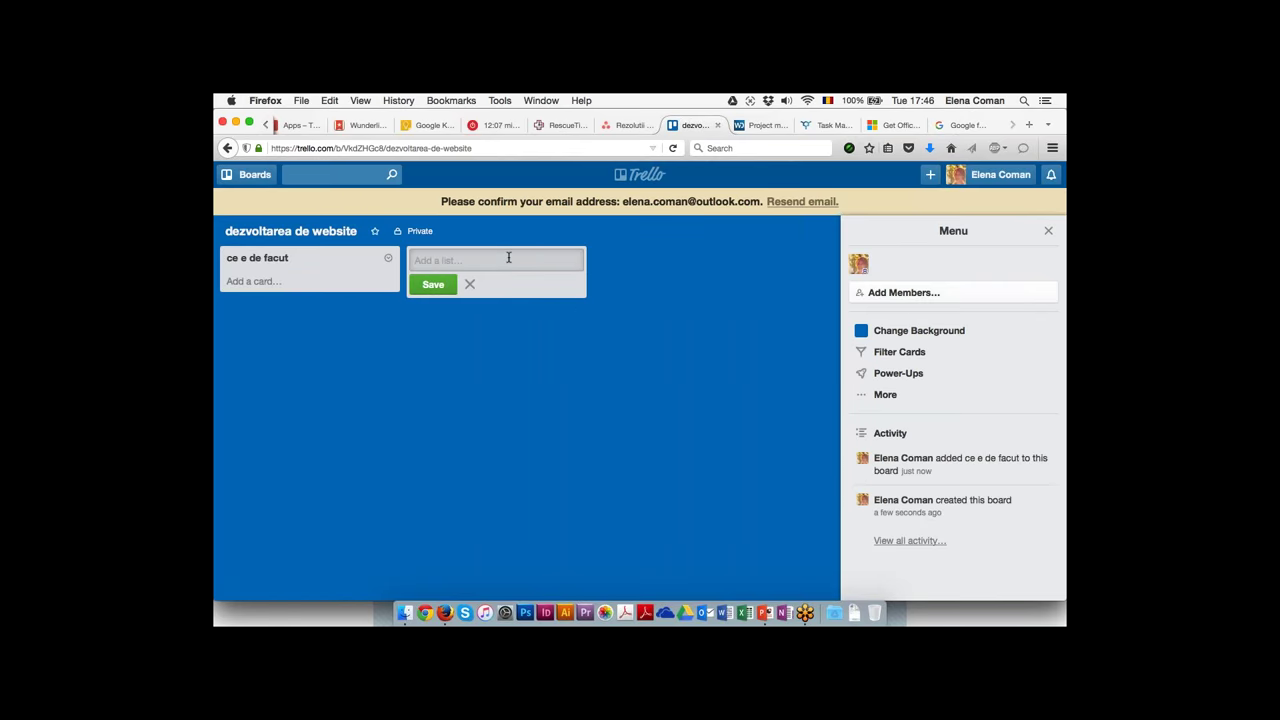
type("ce")
key("BackSpace")
key("BackSpace")
type("astazi")
left_click(438, 285)
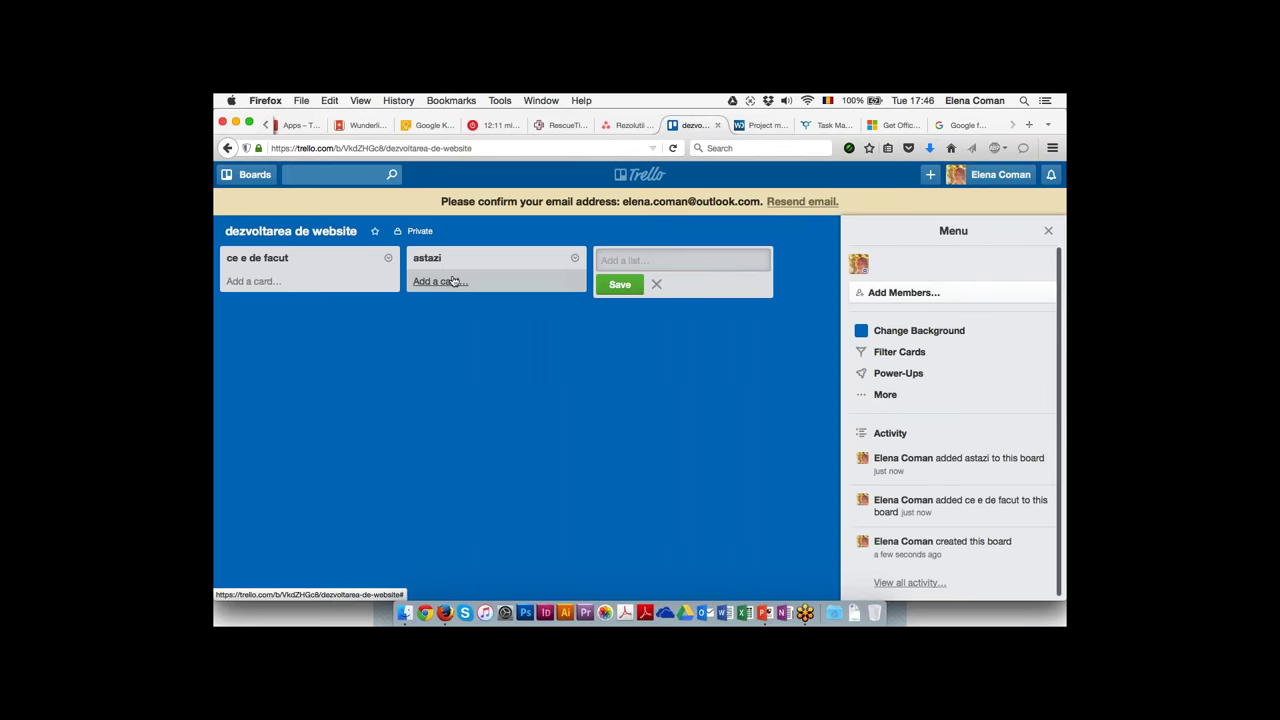
Look at a new card's options and Members panel, close them, and bring up PowerPoint
left_click(441, 283)
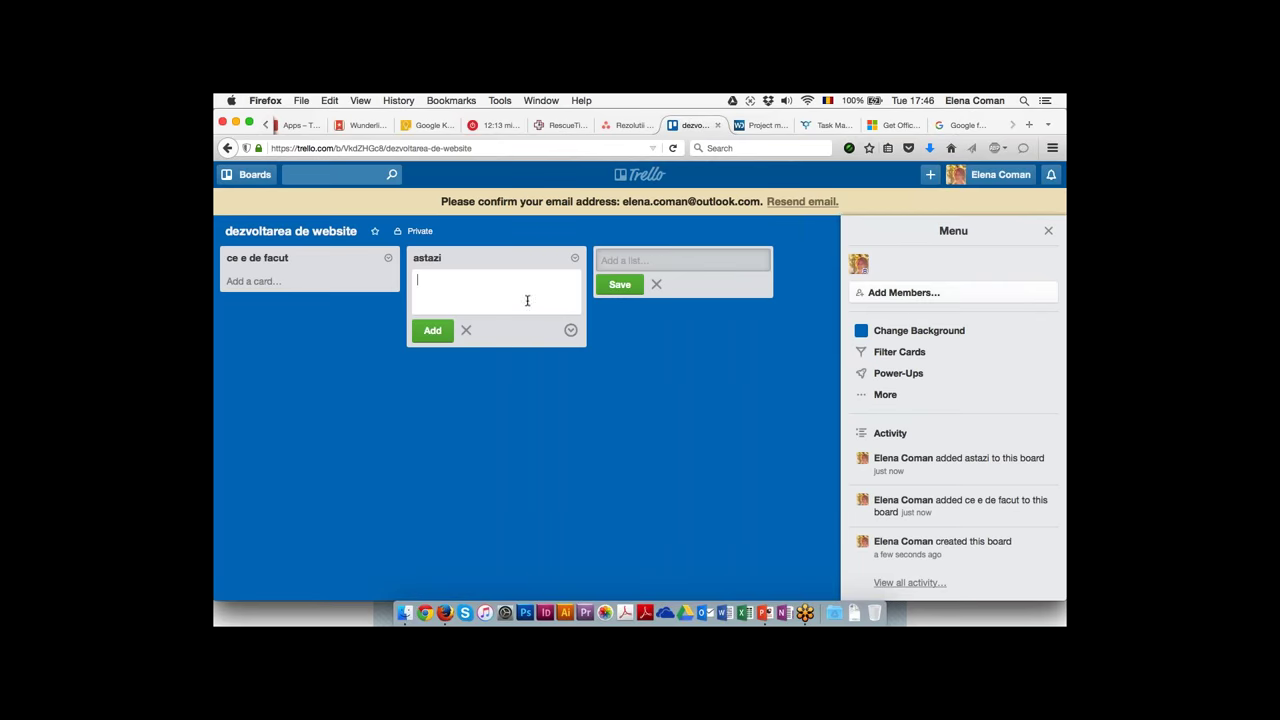
left_click(570, 330)
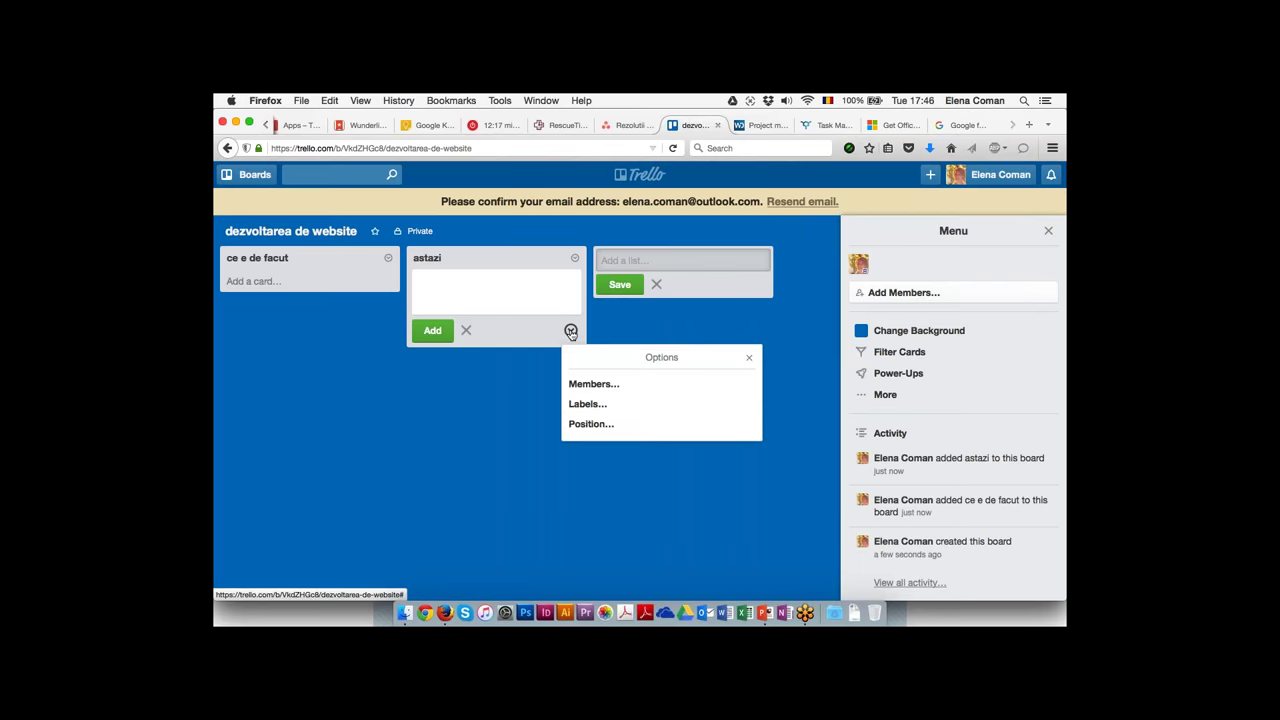
left_click(611, 386)
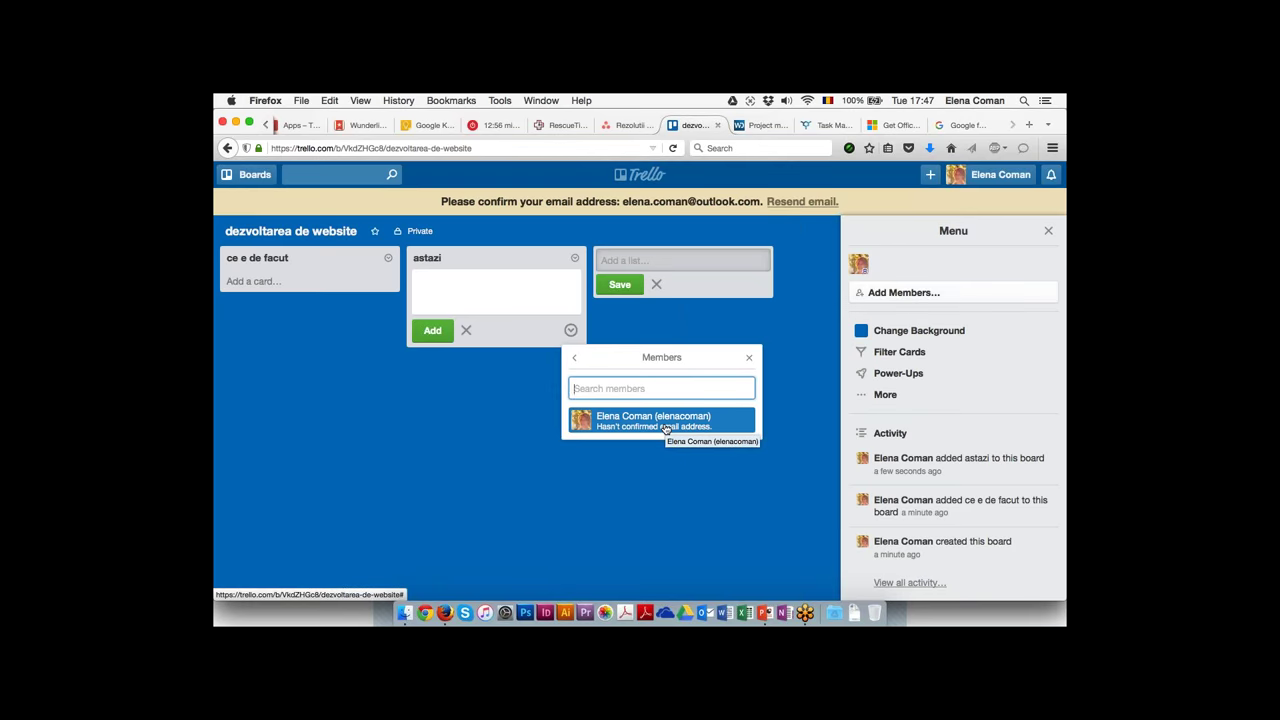
left_click(628, 537)
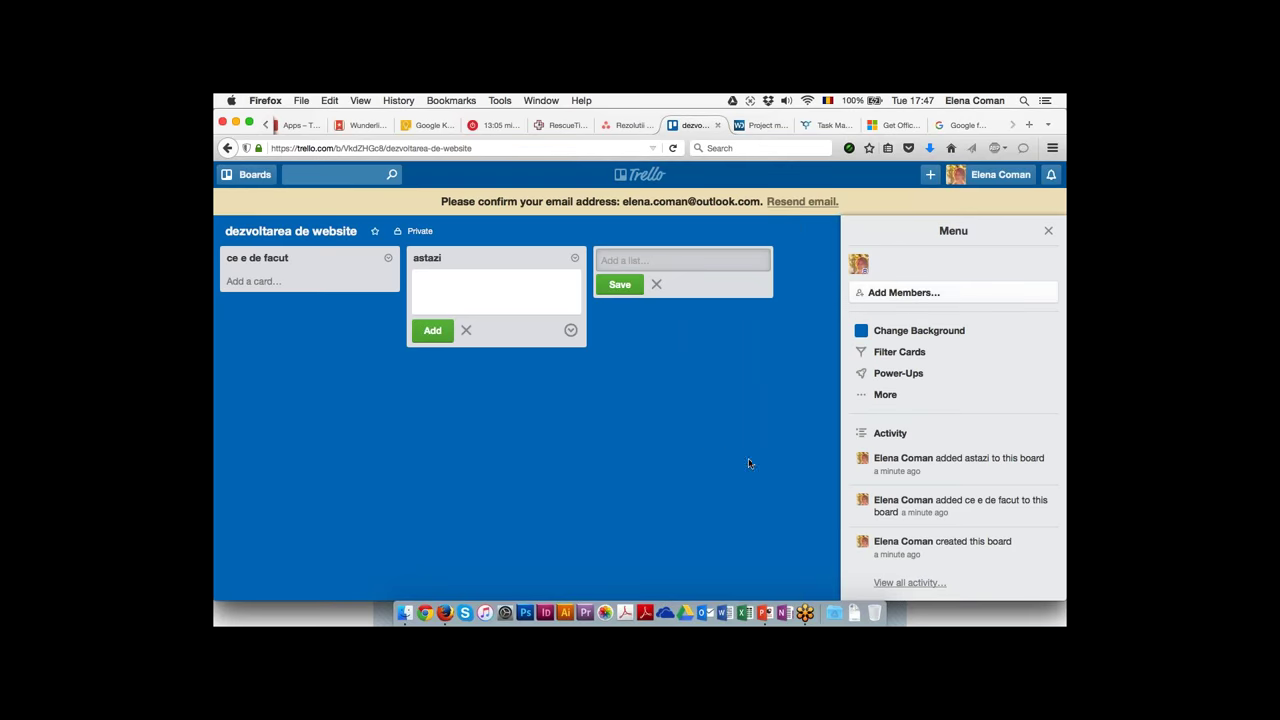
left_click(787, 420)
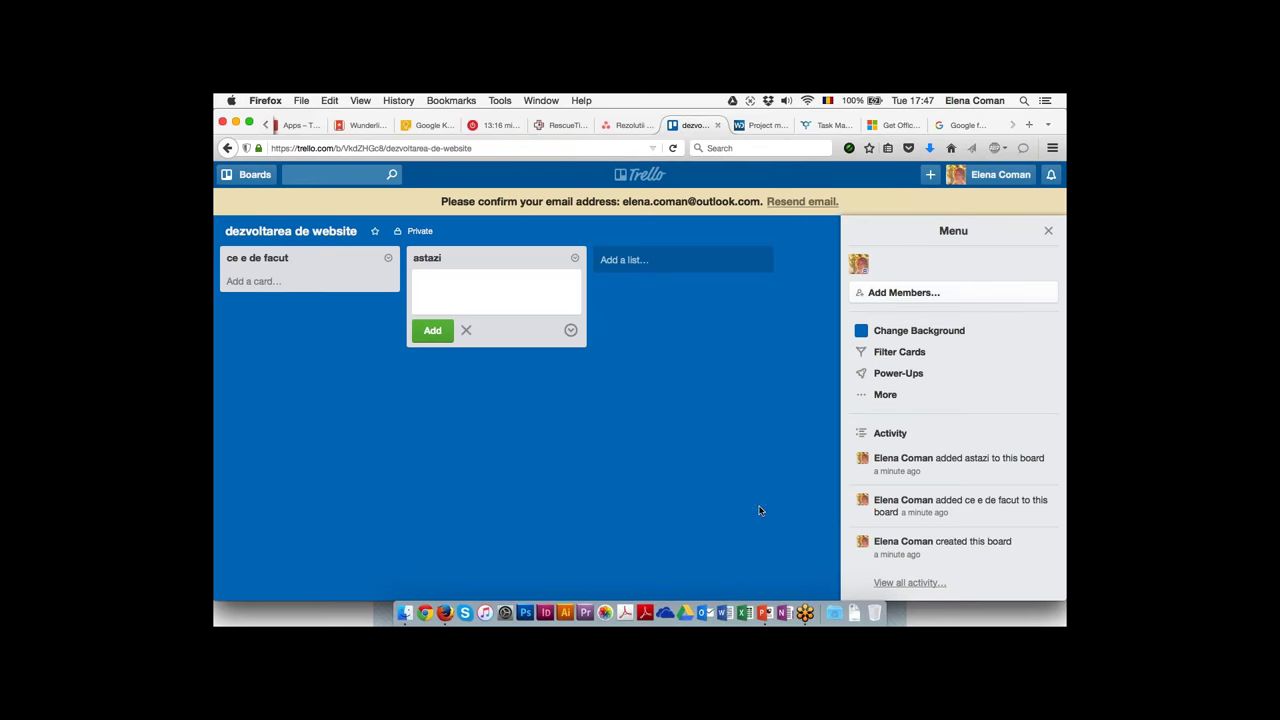
left_click(765, 613)
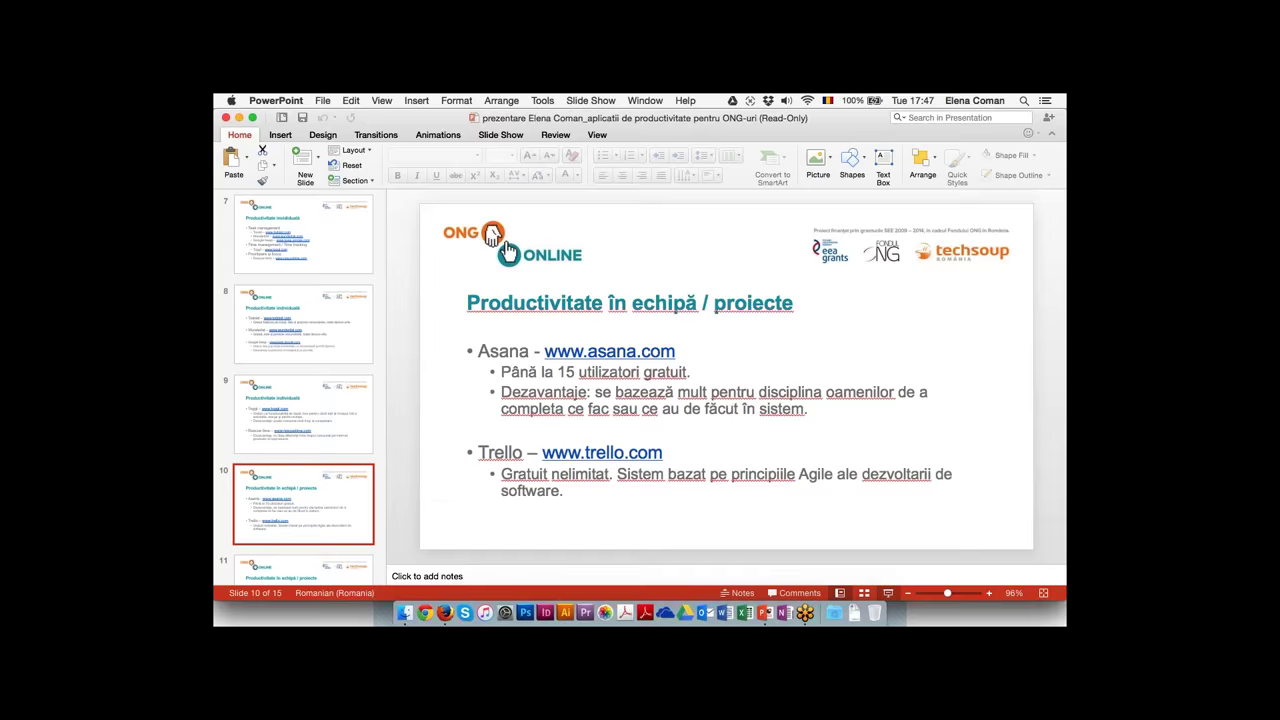
Start the slide show from slide 10, 'Productivitate în echipă / proiecte'
left_click(888, 593)
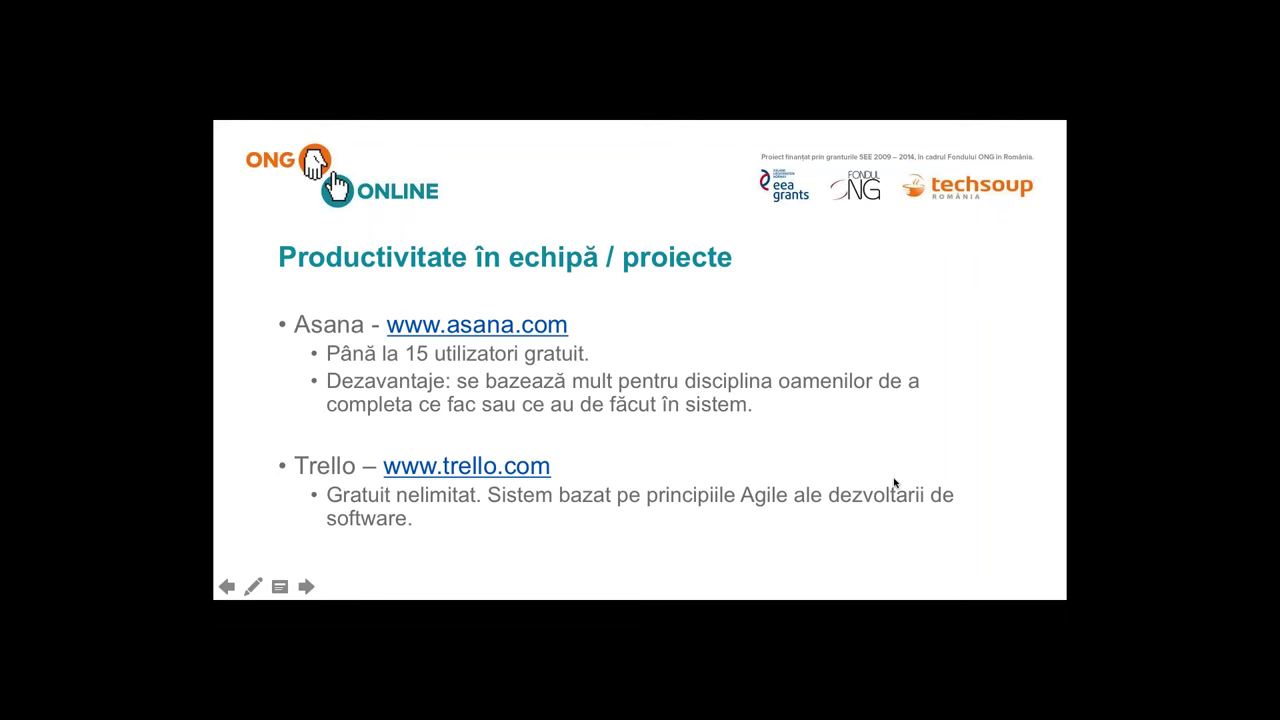
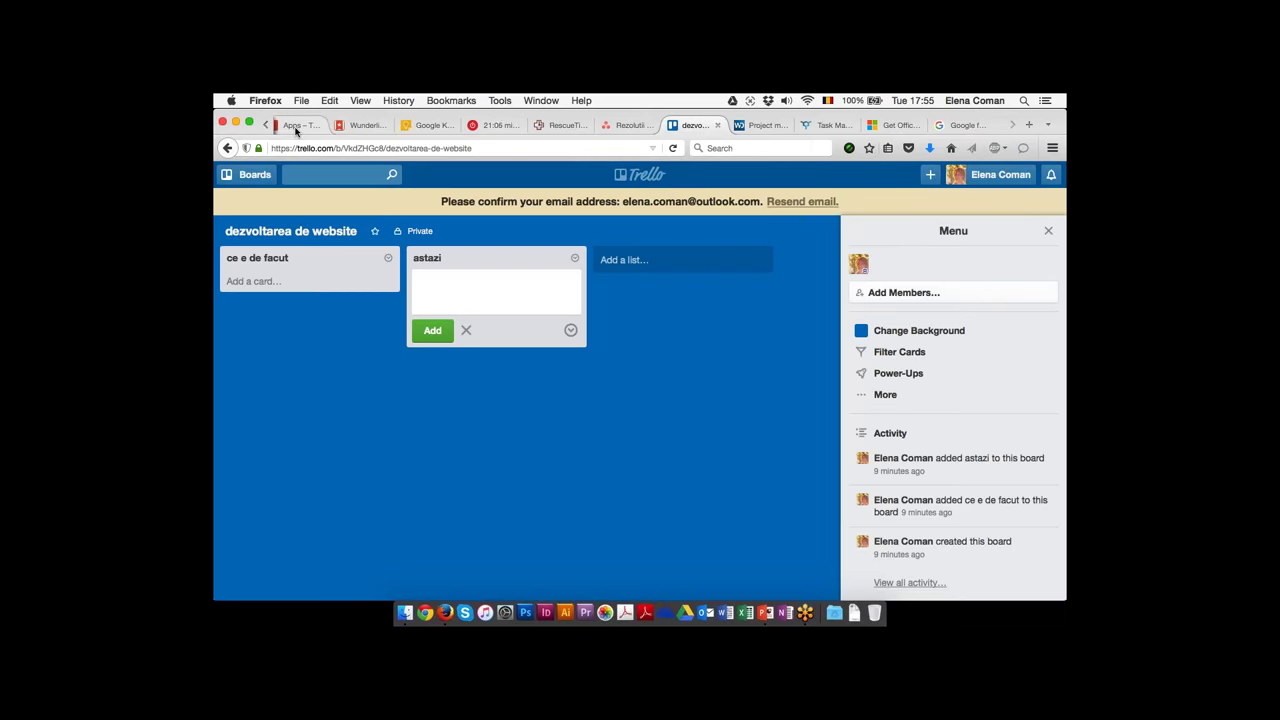
Switch Firefox to the Asana tab showing the Rezolutii 2016 project
left_click(629, 125)
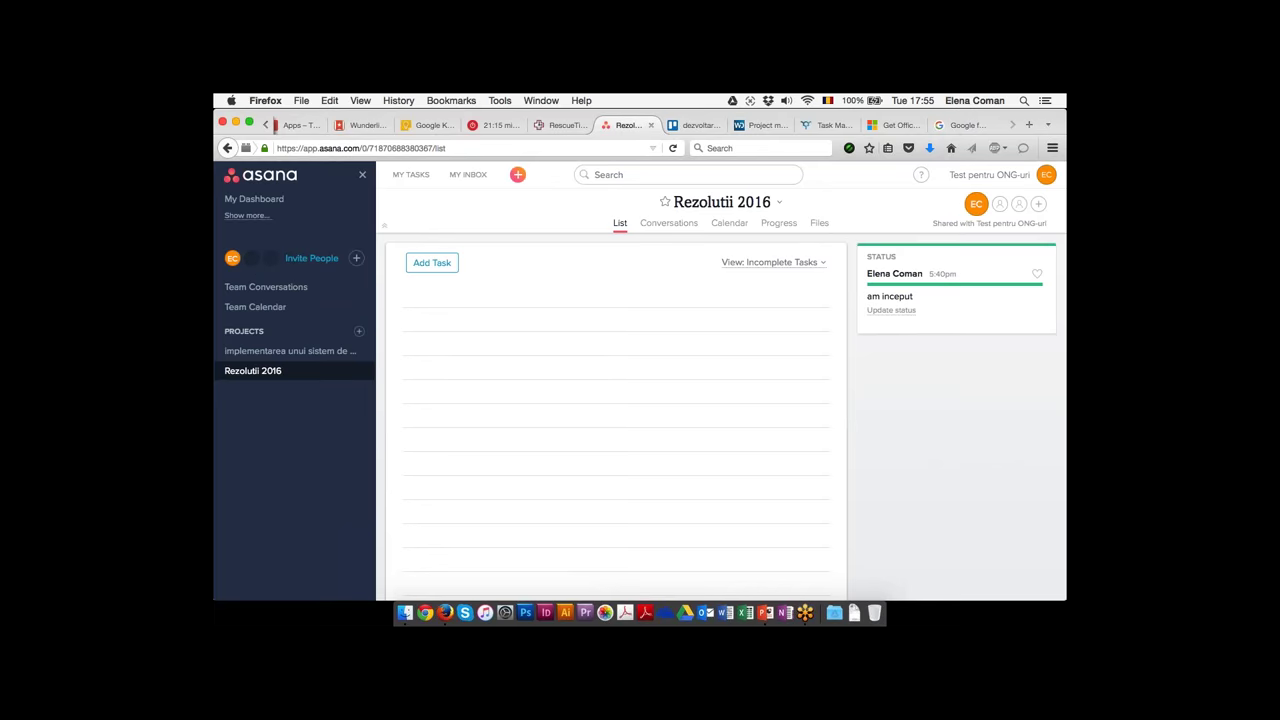
Invite a new teammate to the workspace by entering their e-mail address
left_click(319, 262)
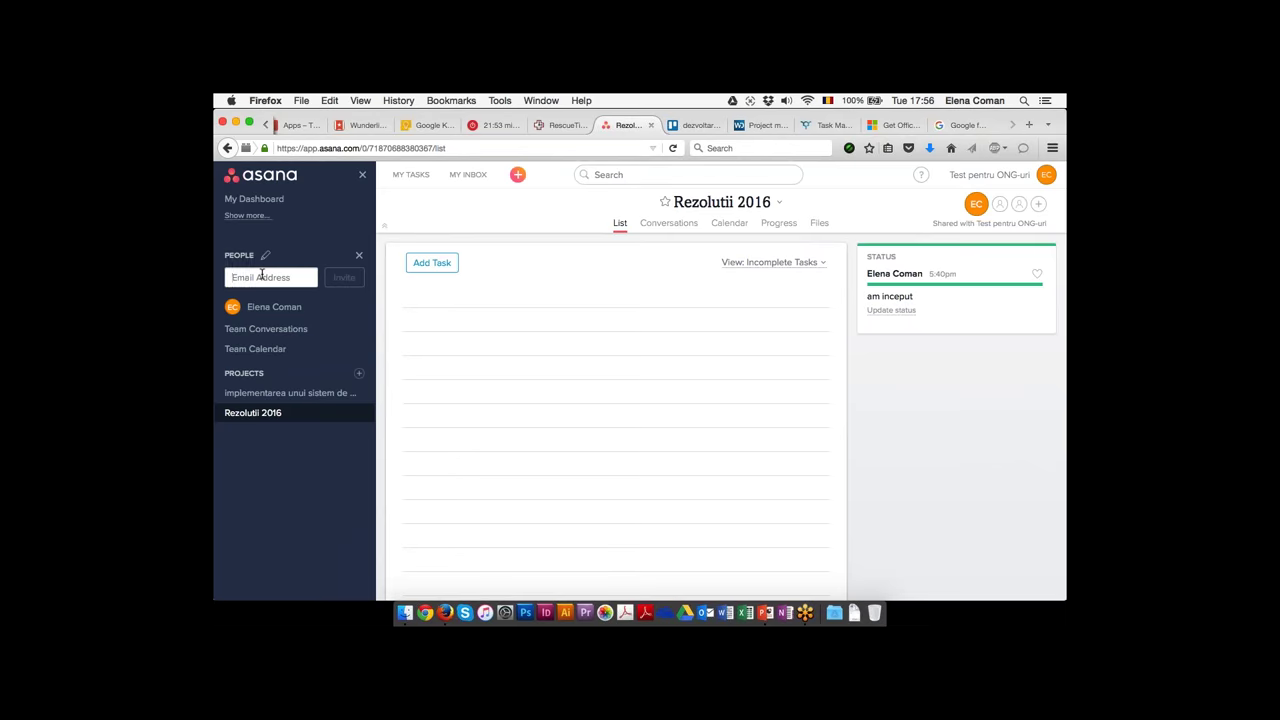
left_click(261, 276)
key("Tab")
key("Return")
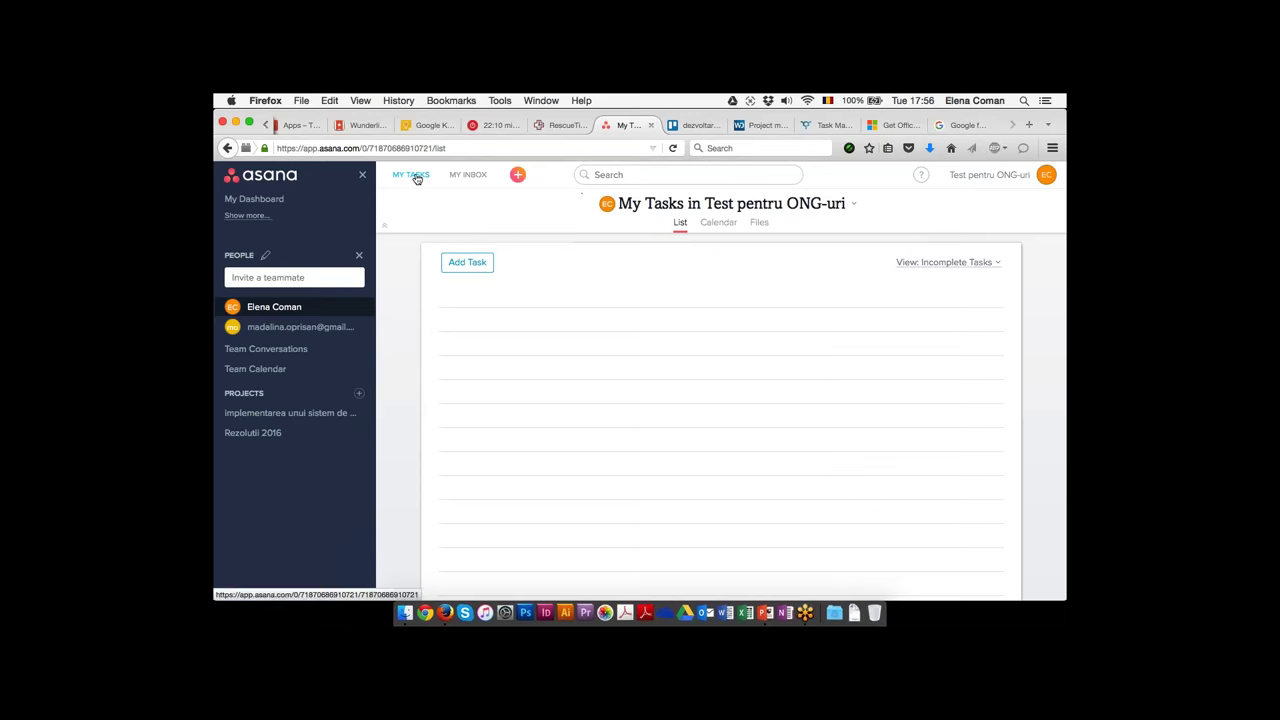
Add task 'asisgin tasks' to My Tasks, keep yourself as assignee, and open the account menu
mouse_move(467, 264)
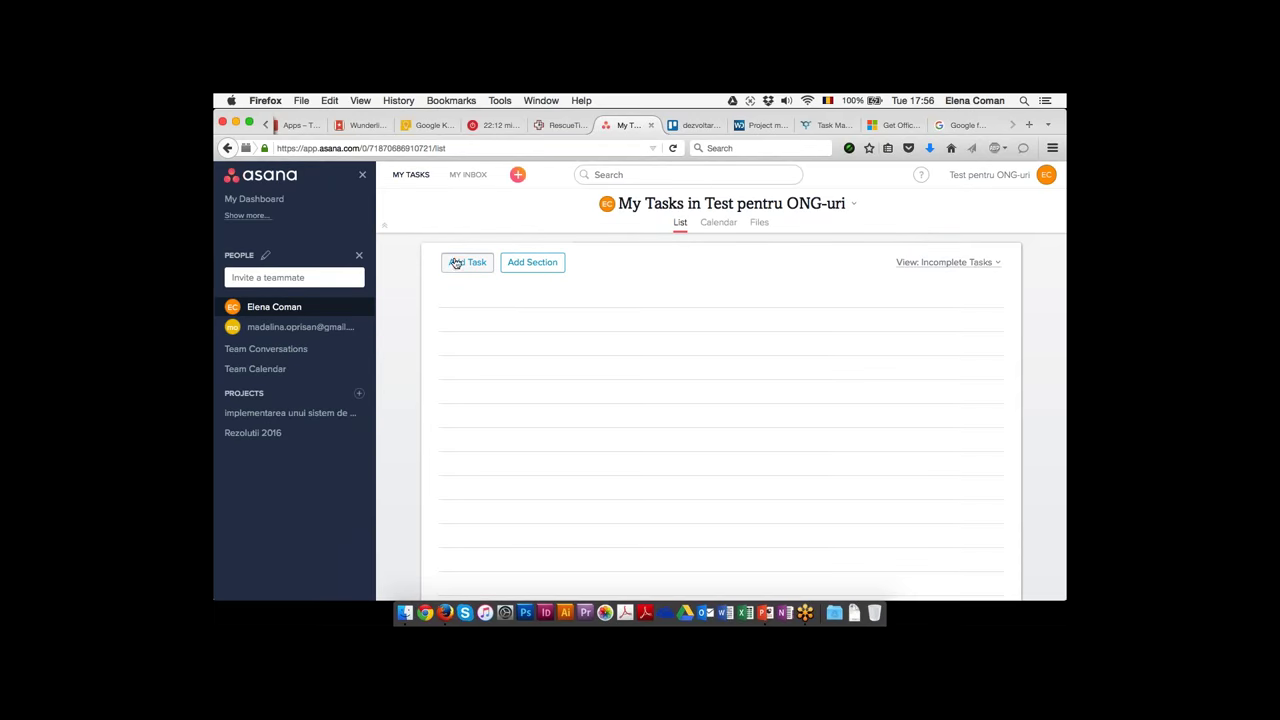
left_click(477, 298)
type("asisgin tasks")
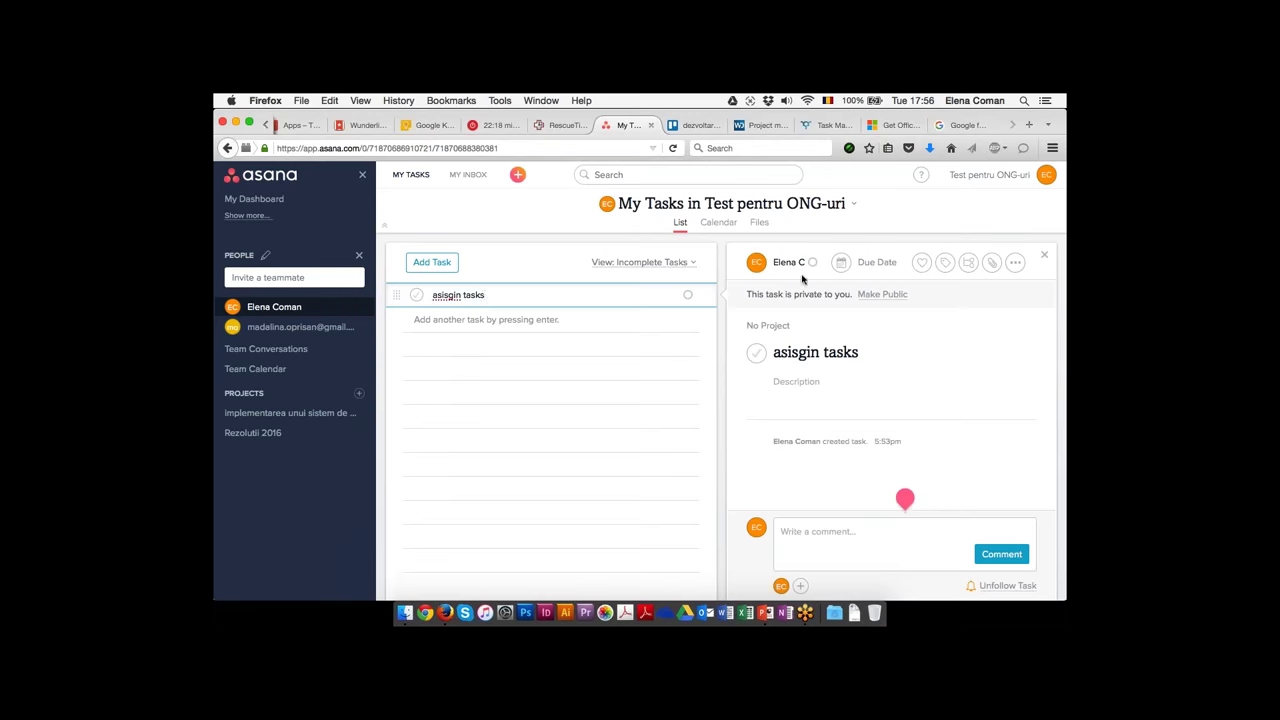
left_click(767, 261)
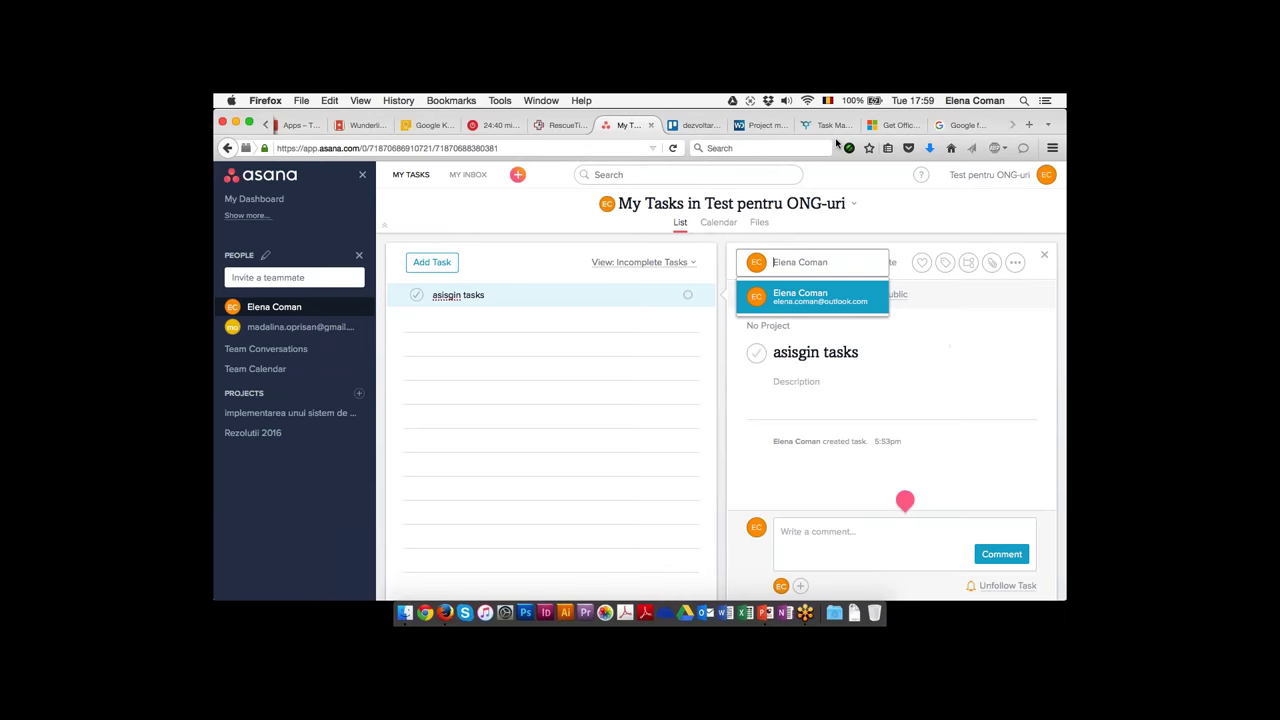
left_click(978, 351)
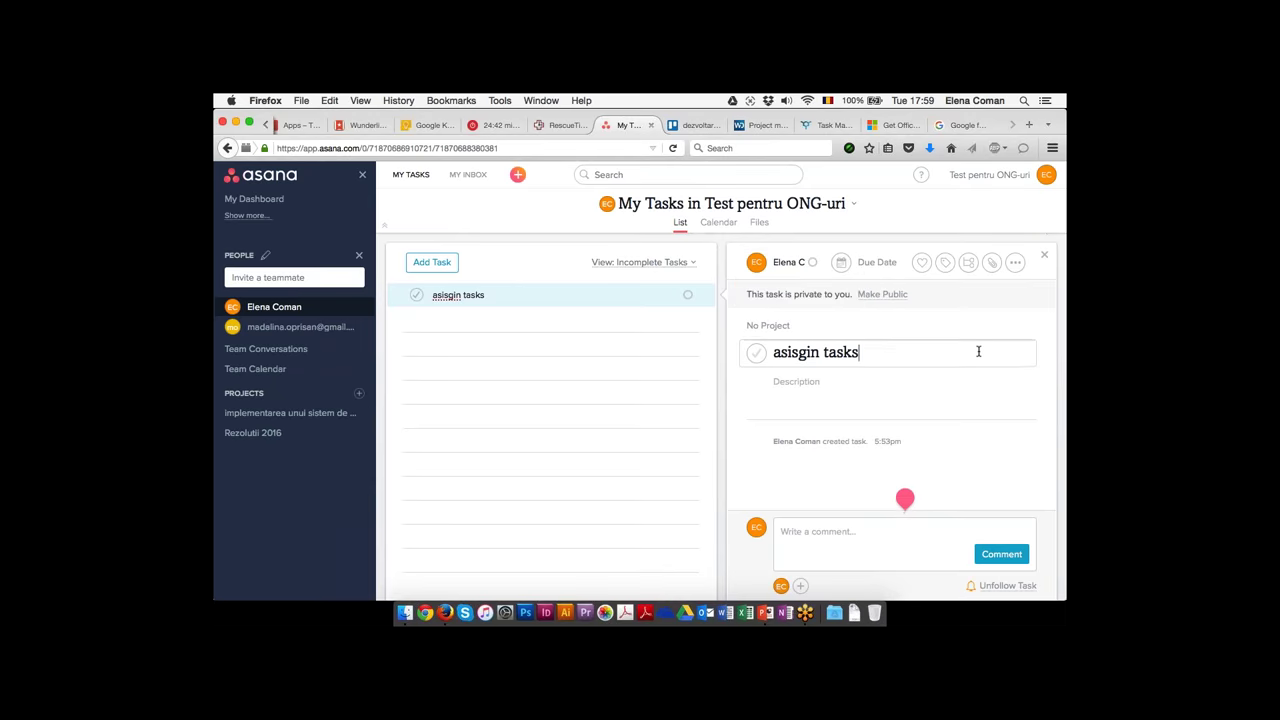
left_click(1036, 178)
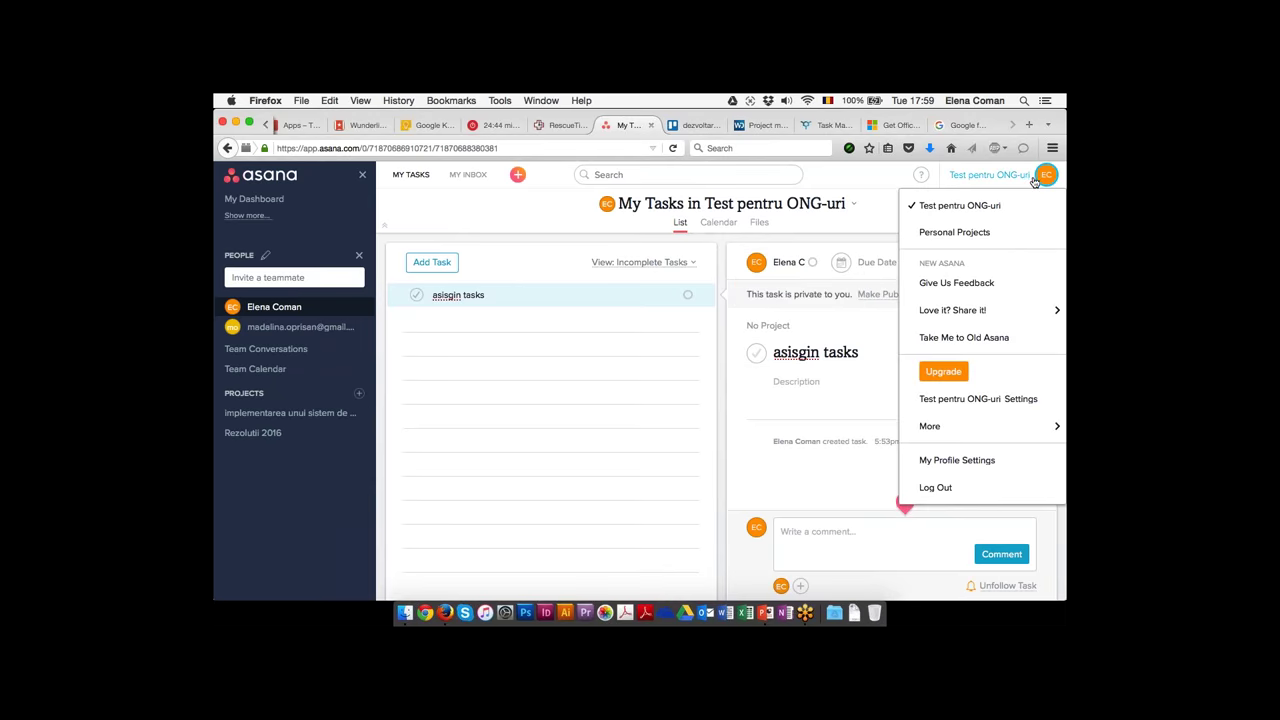
Open profile settings and browse the Display, Password, Email Forwarding and Notifications sections
left_click(960, 461)
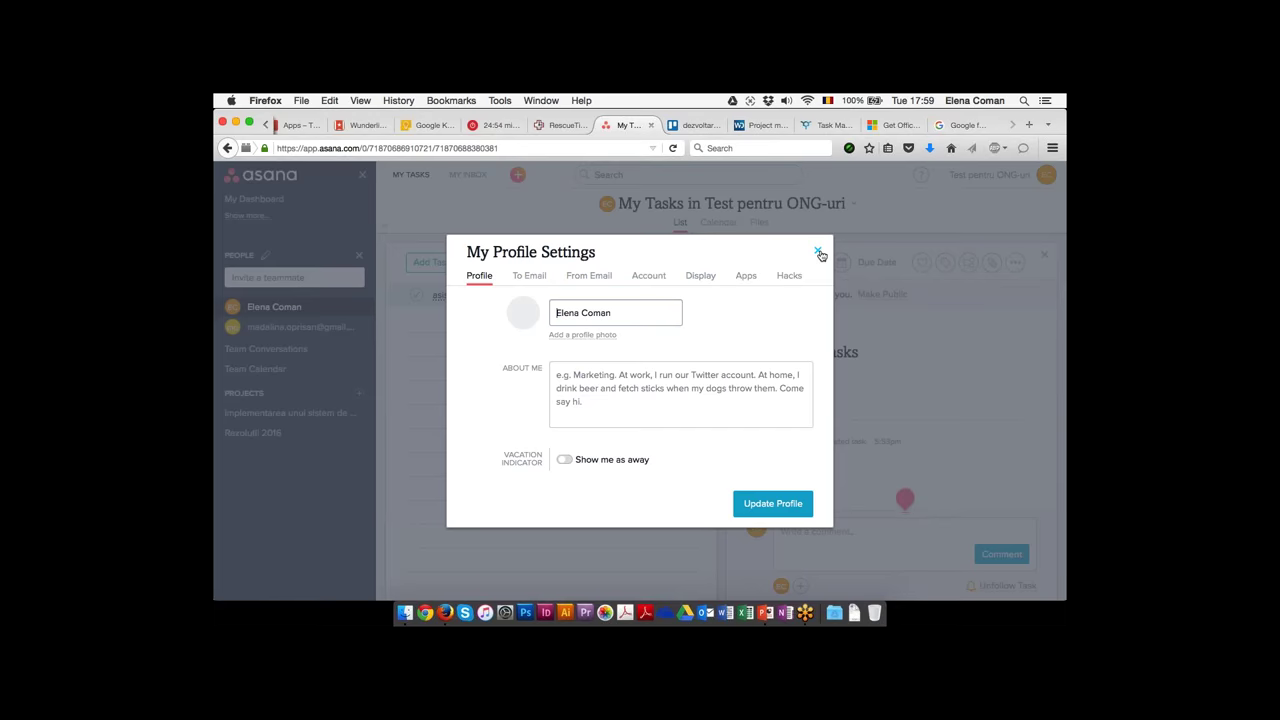
left_click(700, 275)
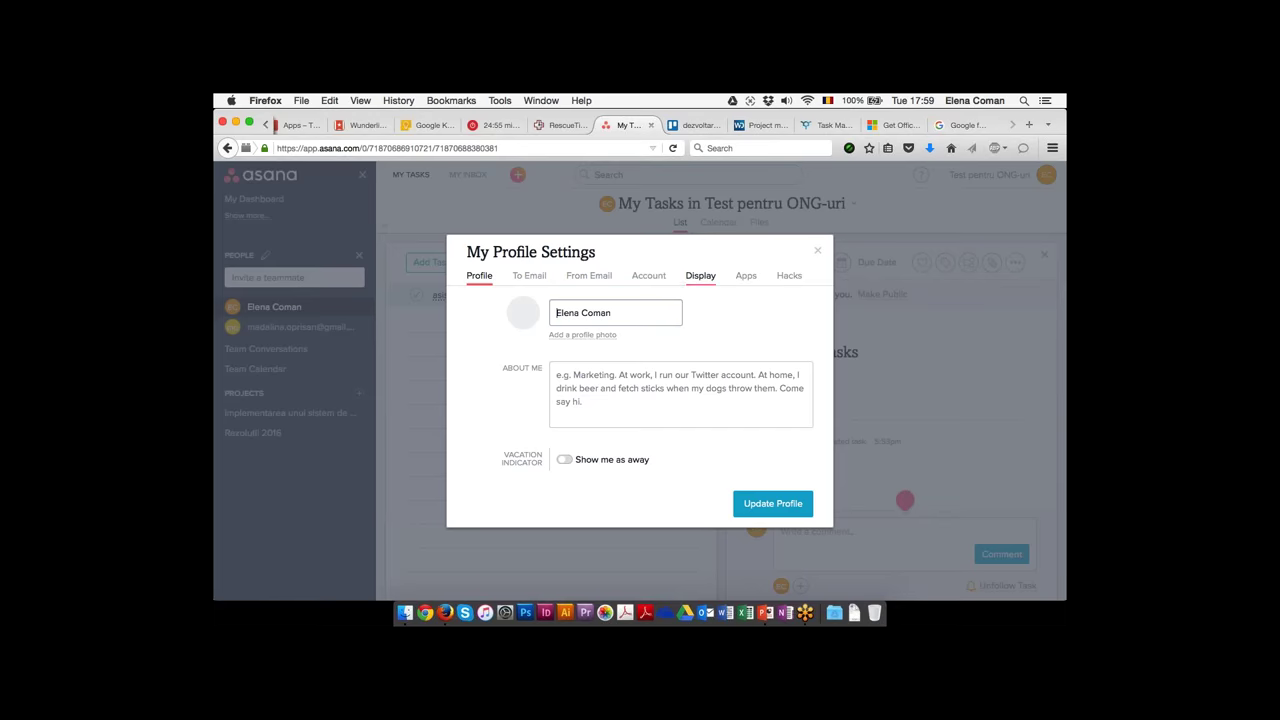
left_click(646, 270)
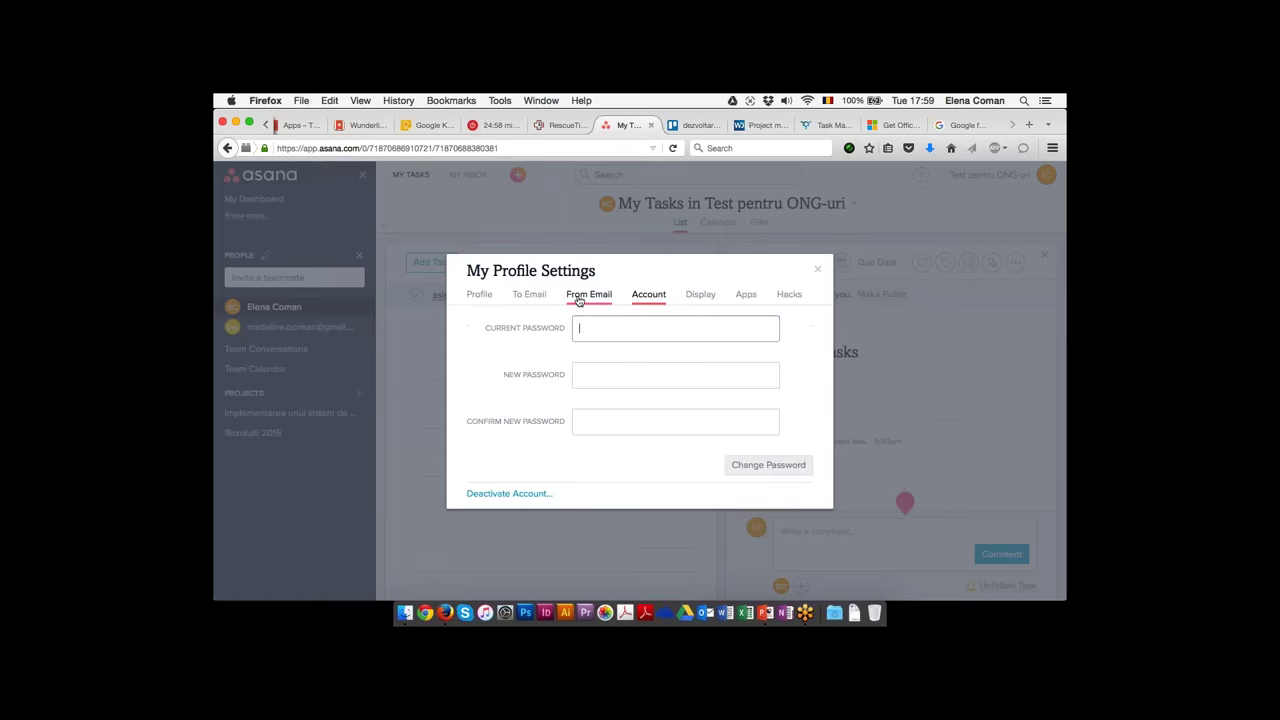
left_click(589, 294)
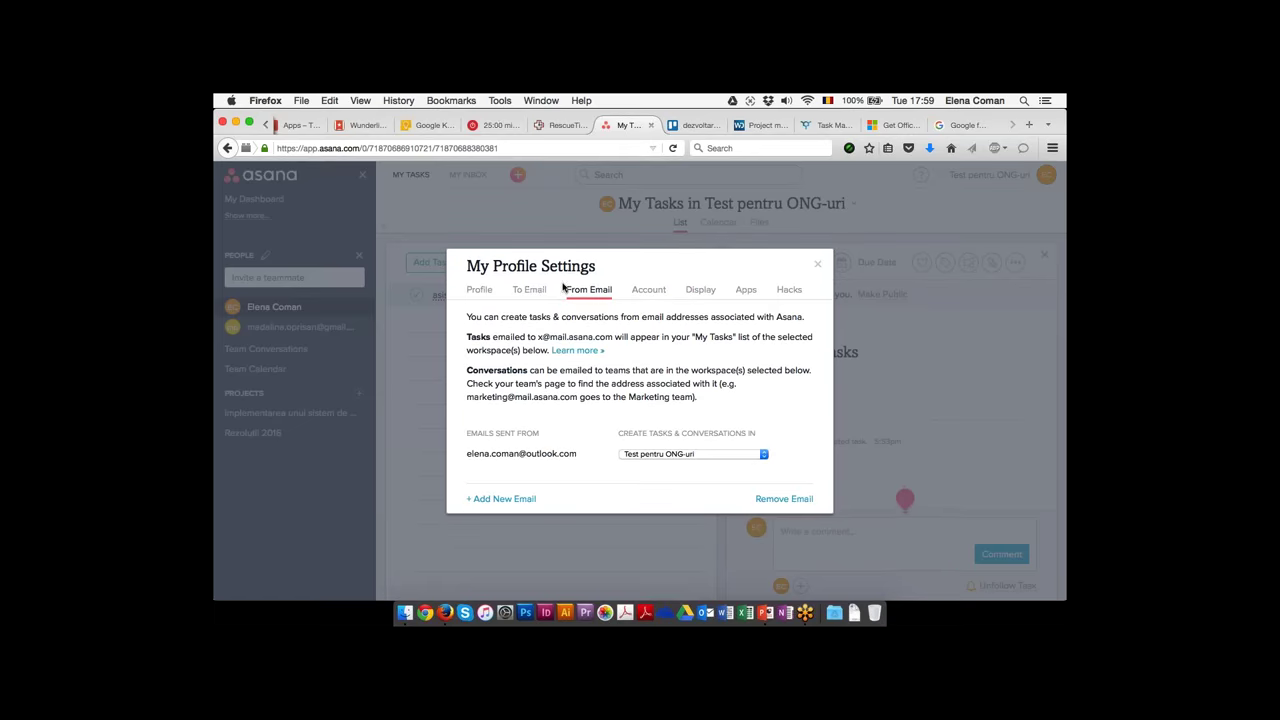
left_click(531, 289)
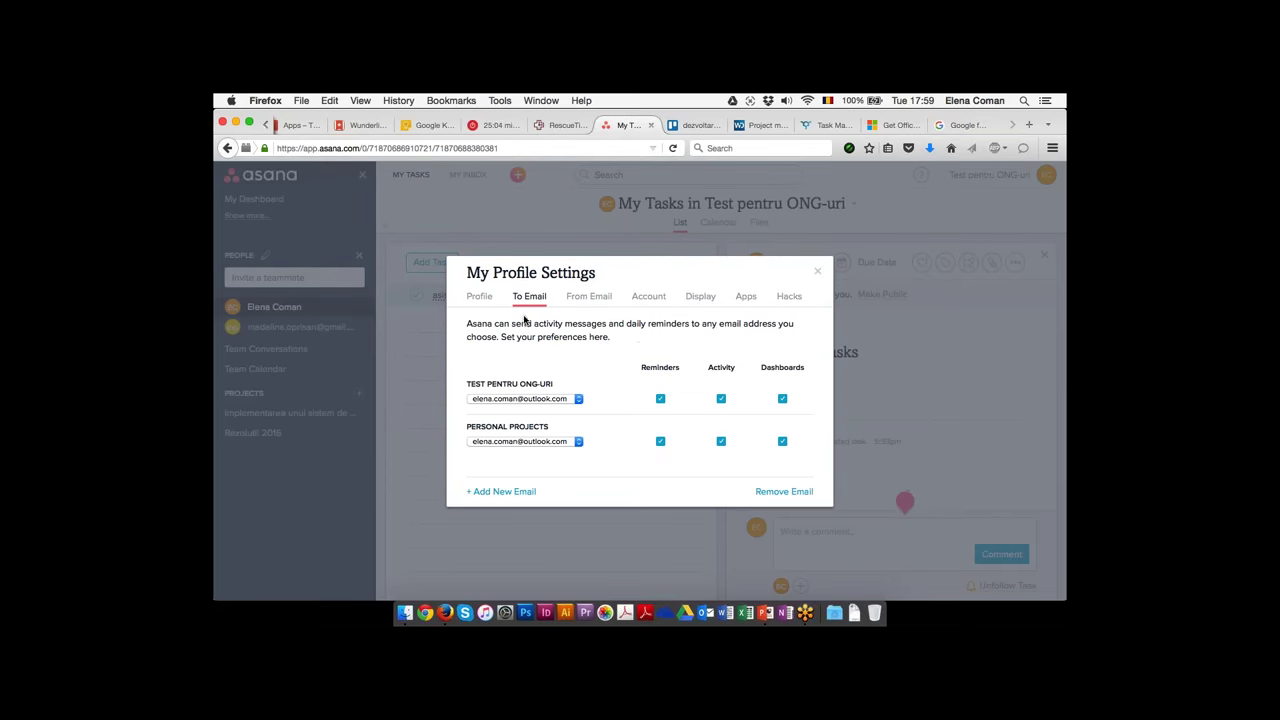
left_click_drag(573, 325, 628, 339)
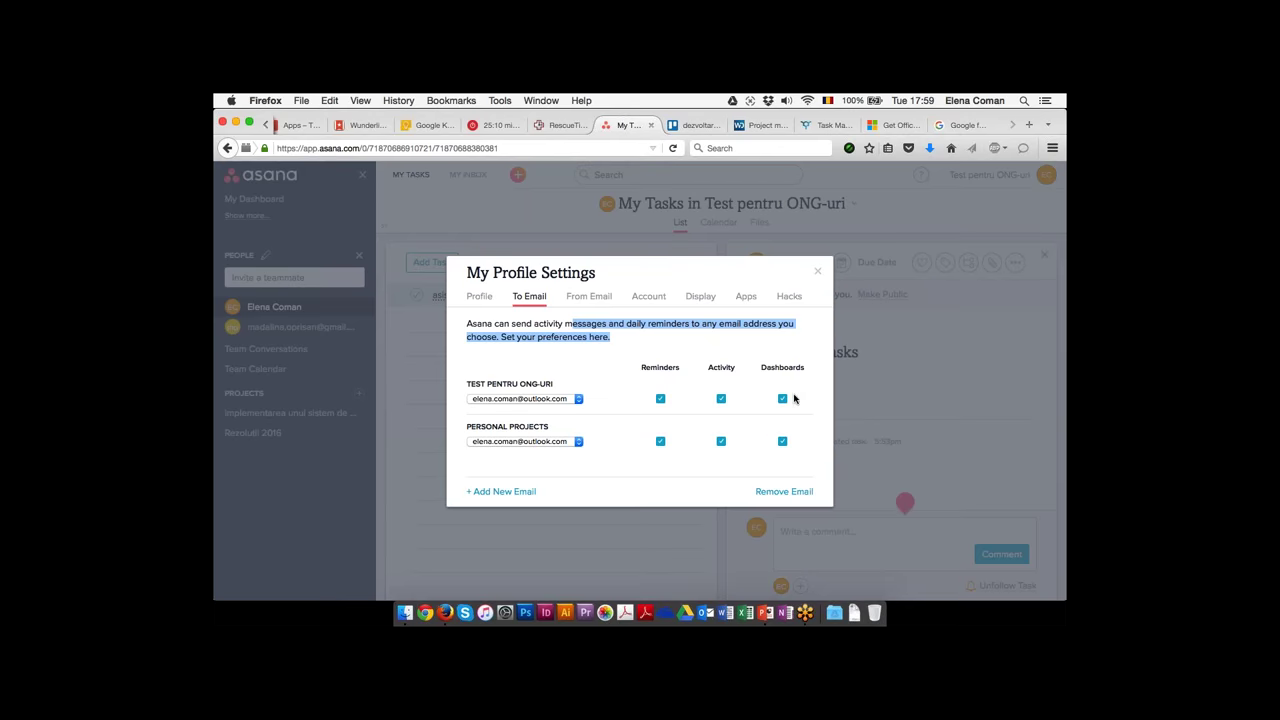
Uncheck Reminders, Activity and Dashboards emails for Test pentru ONG-uri and Personal Projects, then close
left_click(659, 400)
left_click(720, 400)
left_click(782, 400)
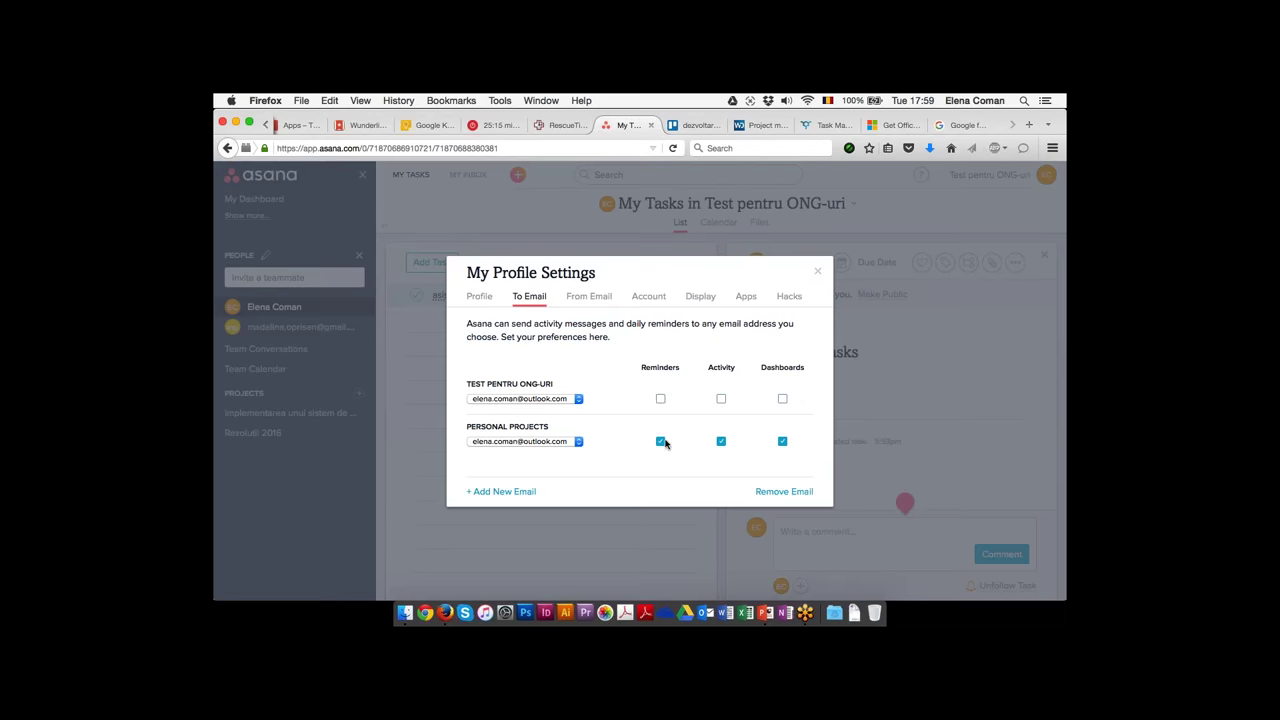
left_click(661, 442)
left_click(721, 442)
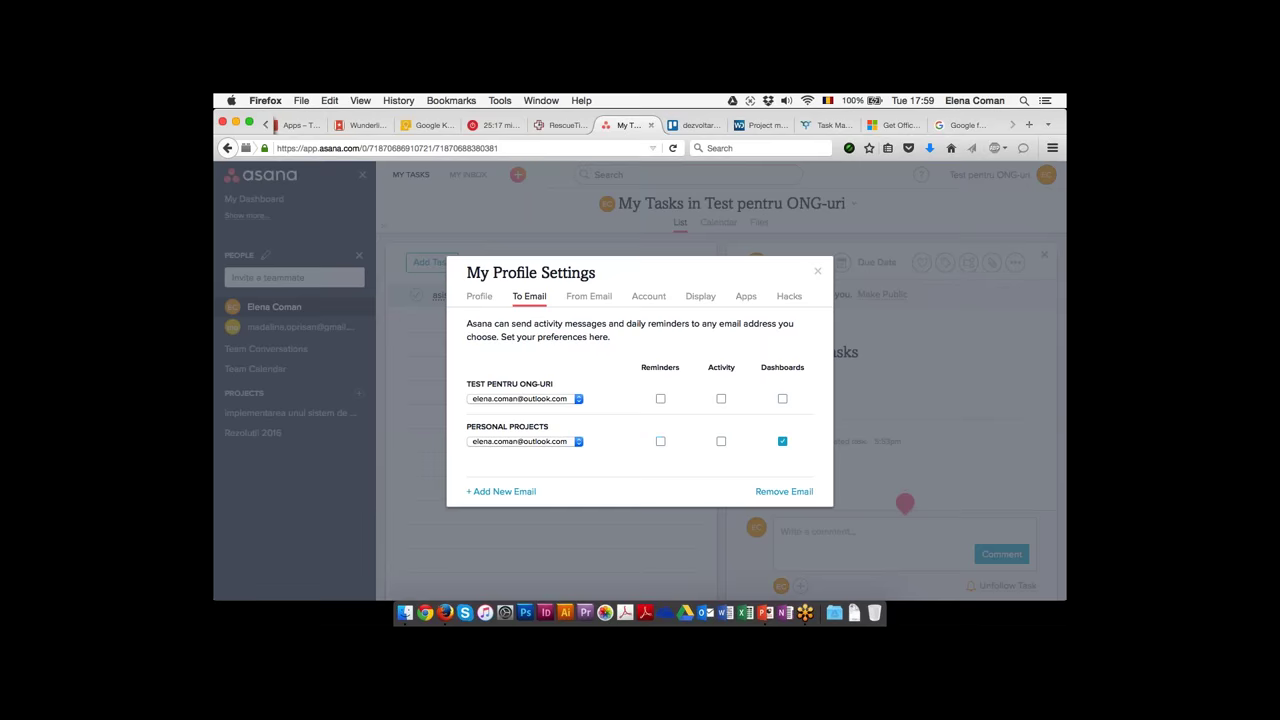
left_click(783, 441)
left_click(817, 271)
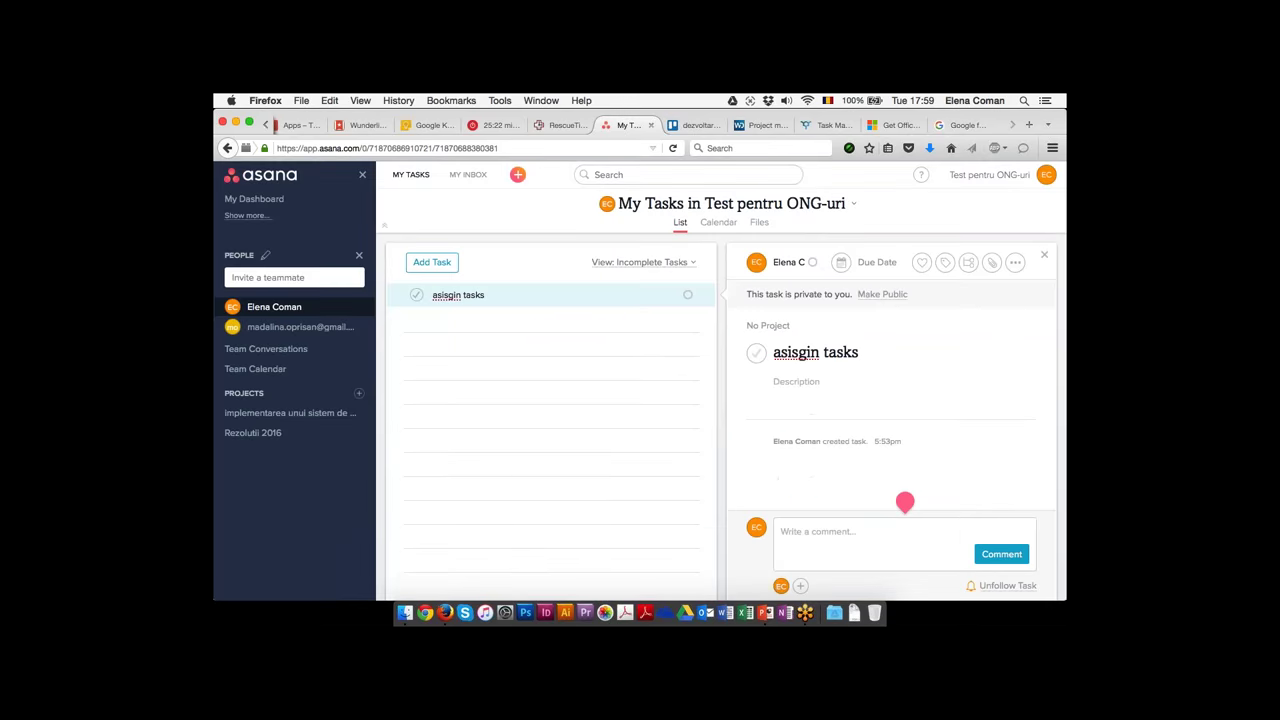
Open the 'implementarea unui sistem de project…' project and show its Progress page
left_click(286, 330)
left_click(278, 416)
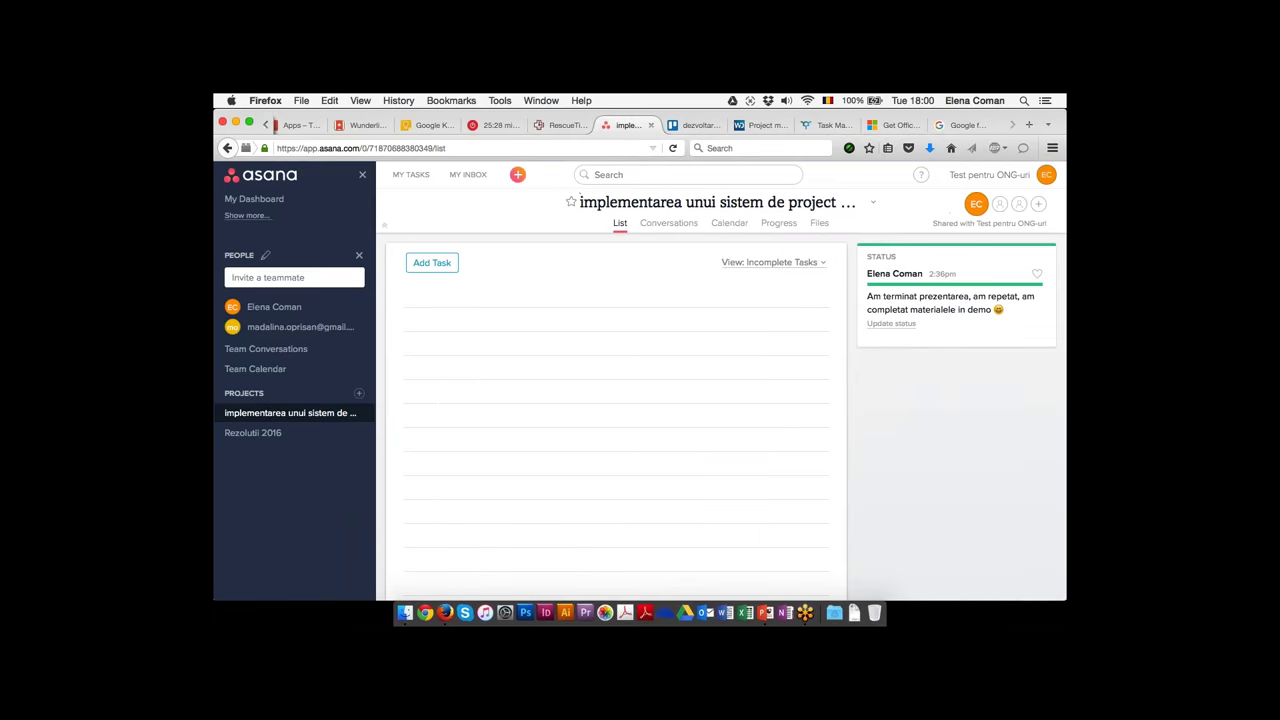
left_click(778, 224)
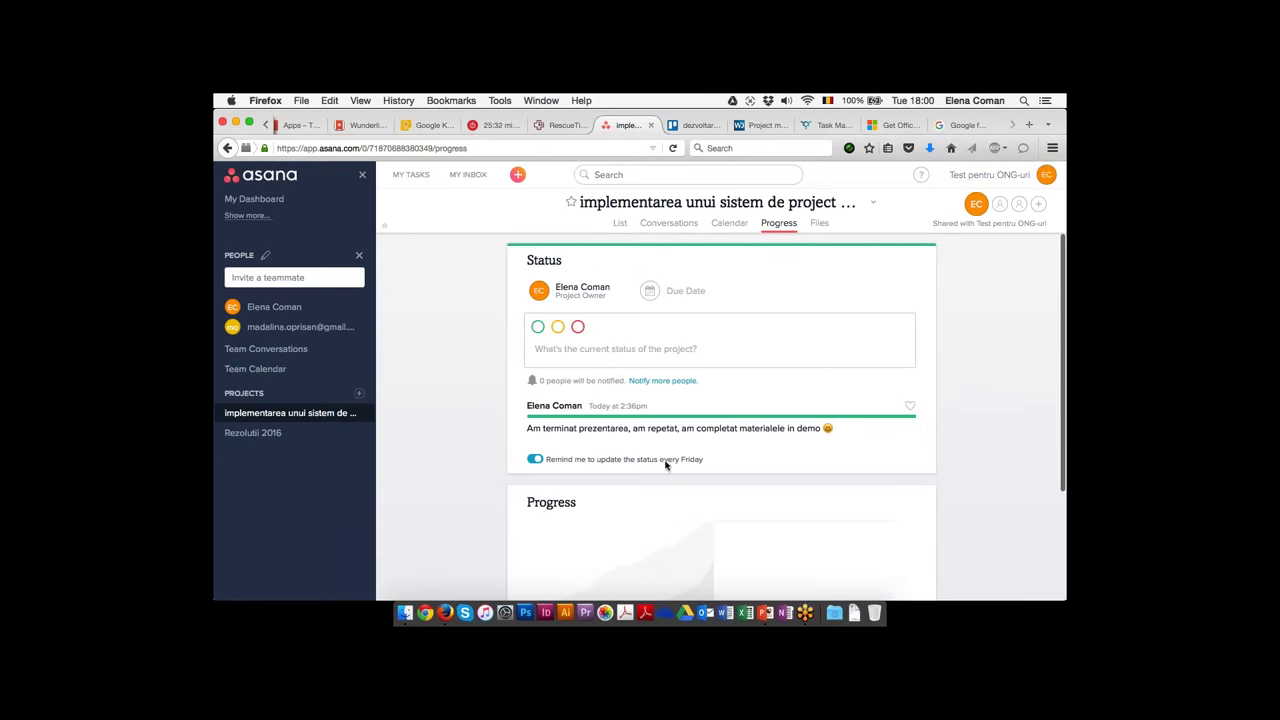
Type 'hshsagfdhads' as a new draft status update in the project status box
left_click(726, 332)
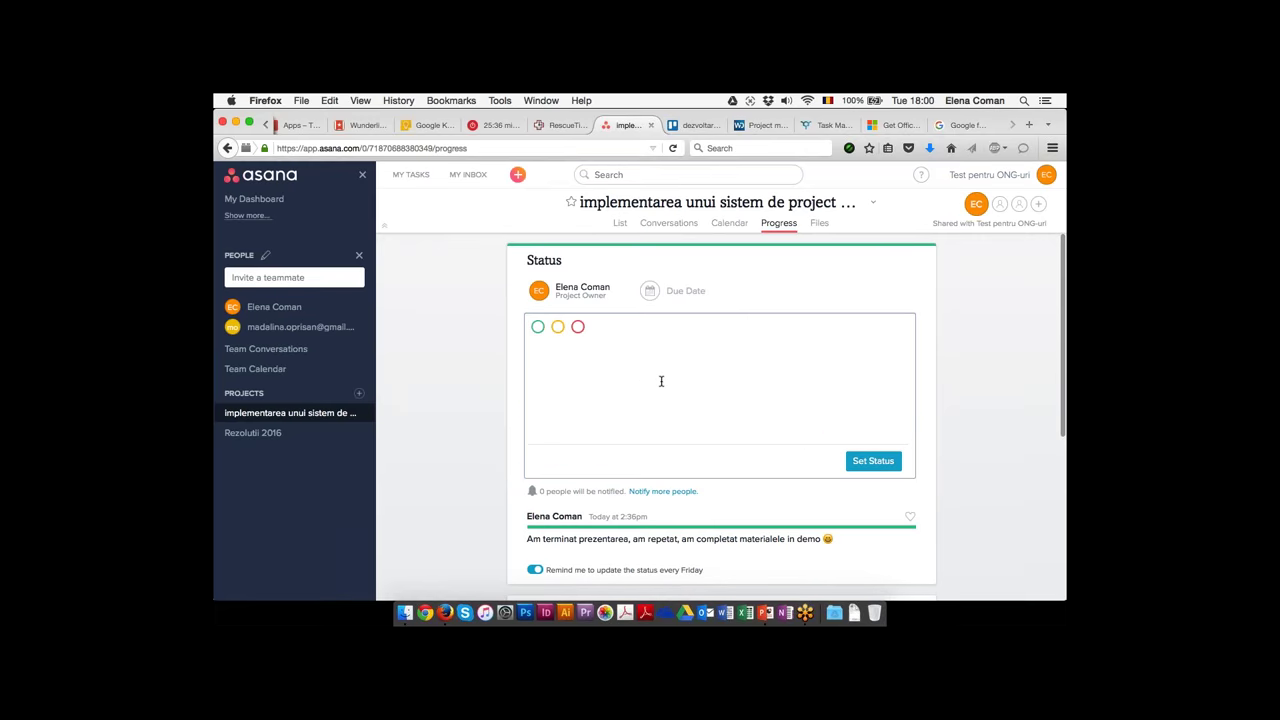
type("hshsagfdhads")
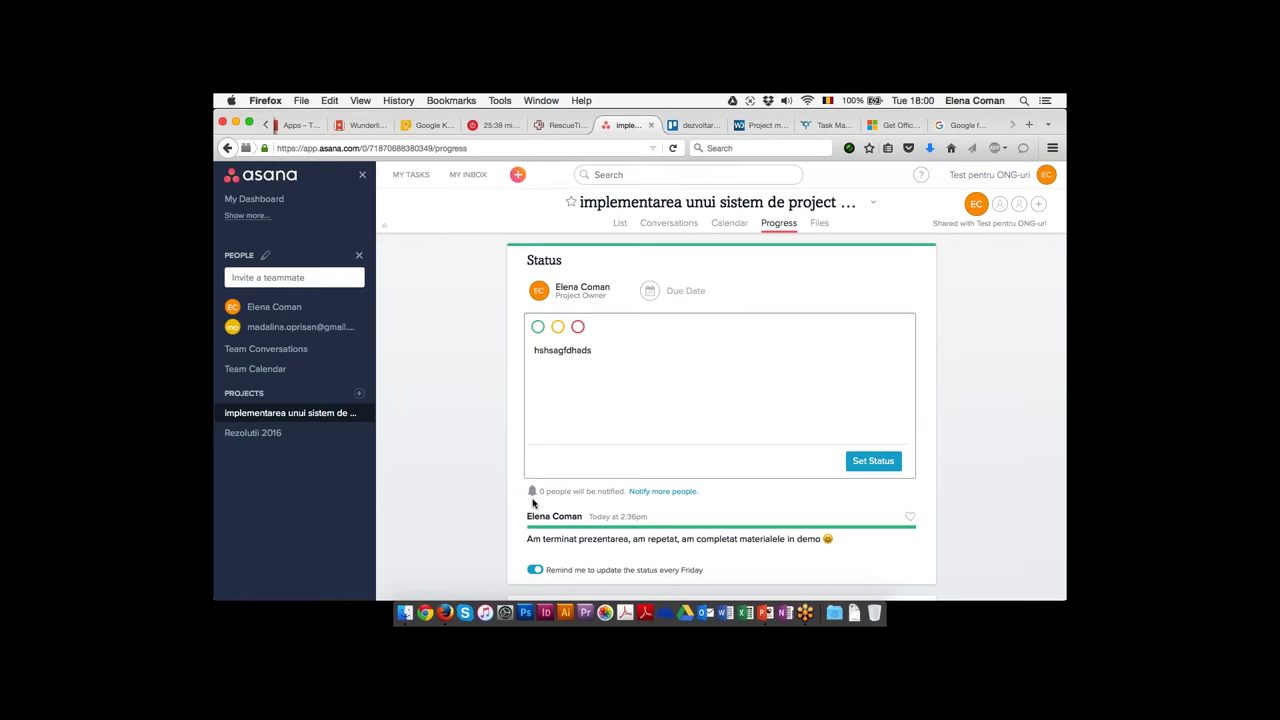
left_click_drag(548, 491, 596, 491)
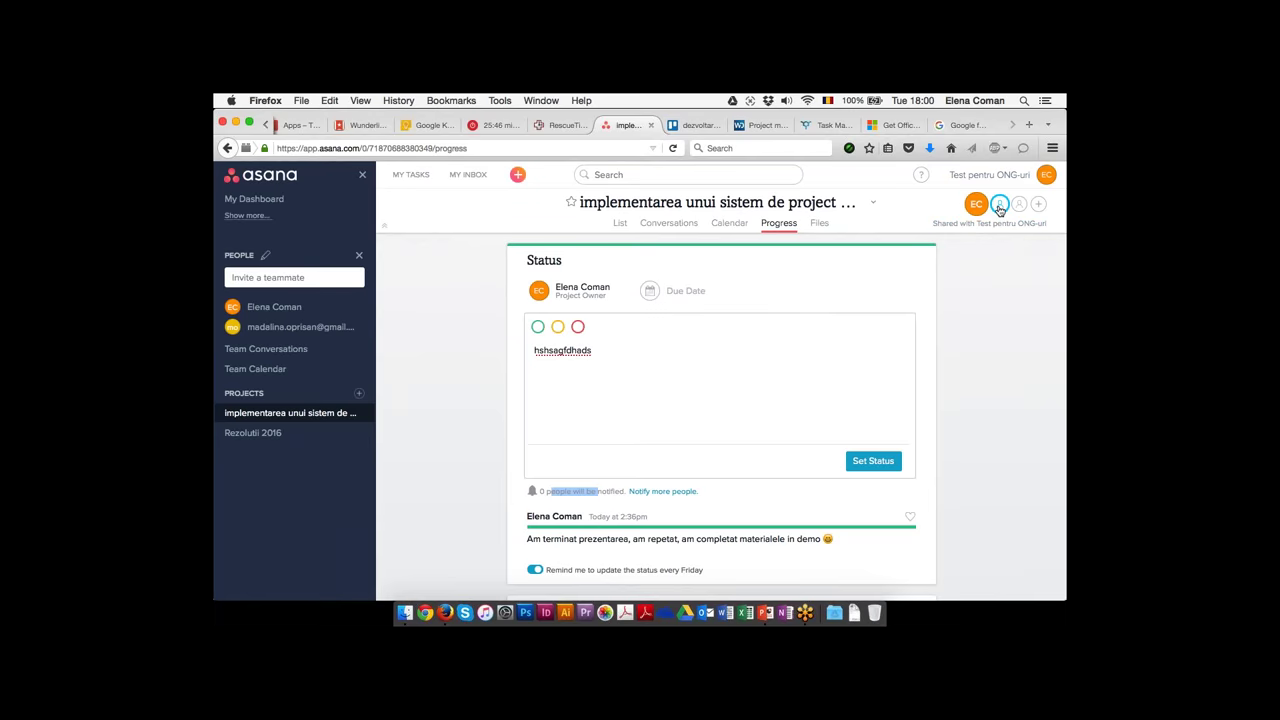
left_click(999, 209)
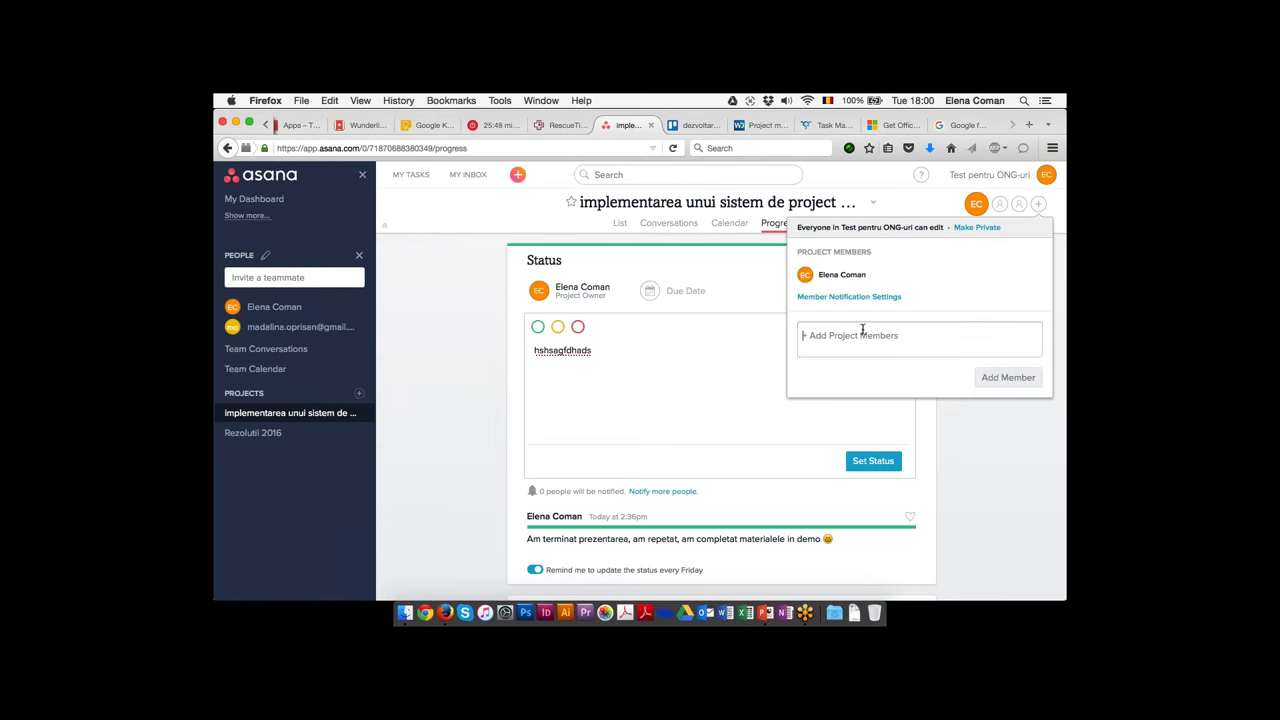
left_click(855, 297)
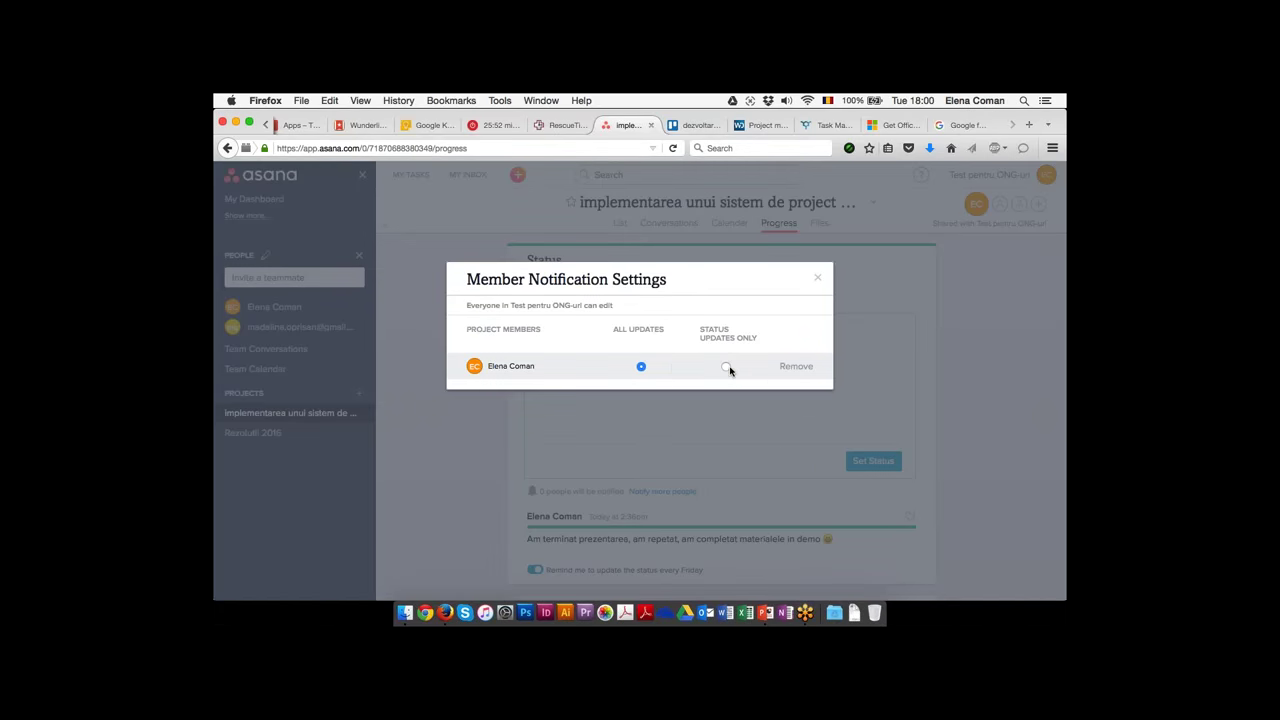
left_click(817, 281)
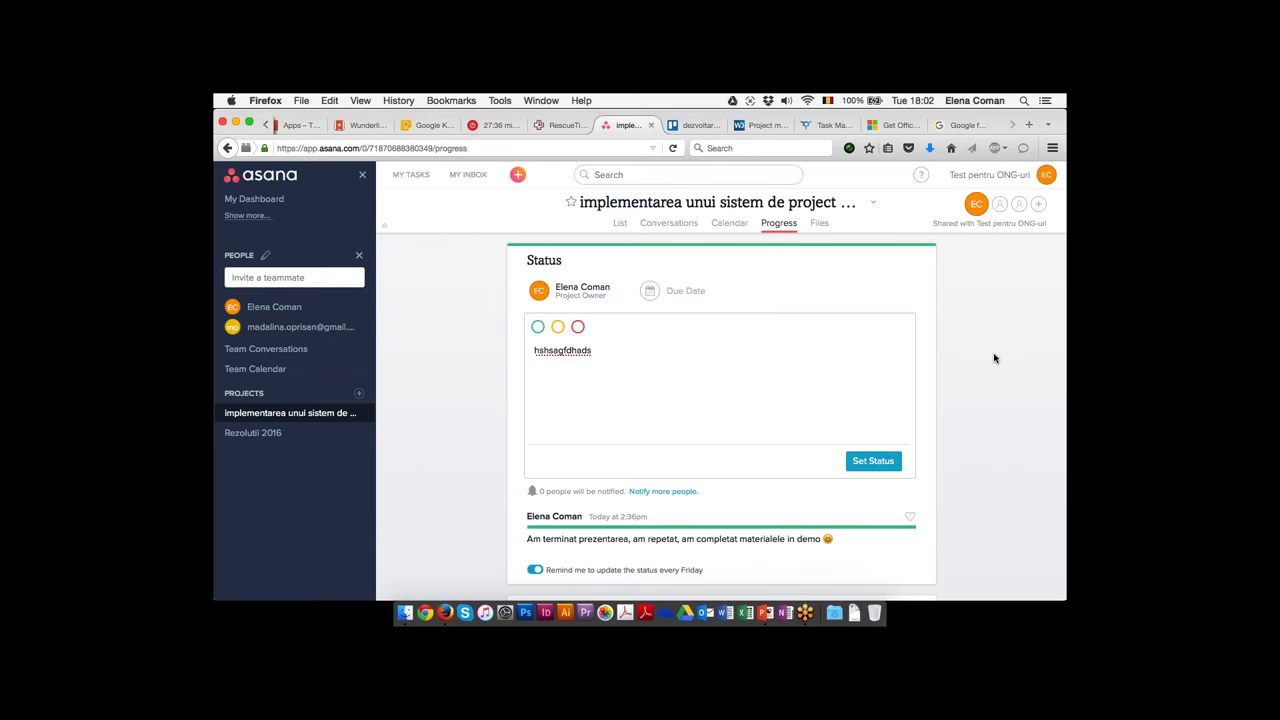
Glance at the Trello and Wrike tabs, then open an empty new Firefox tab
left_click(695, 127)
left_click(765, 126)
key("super+t")
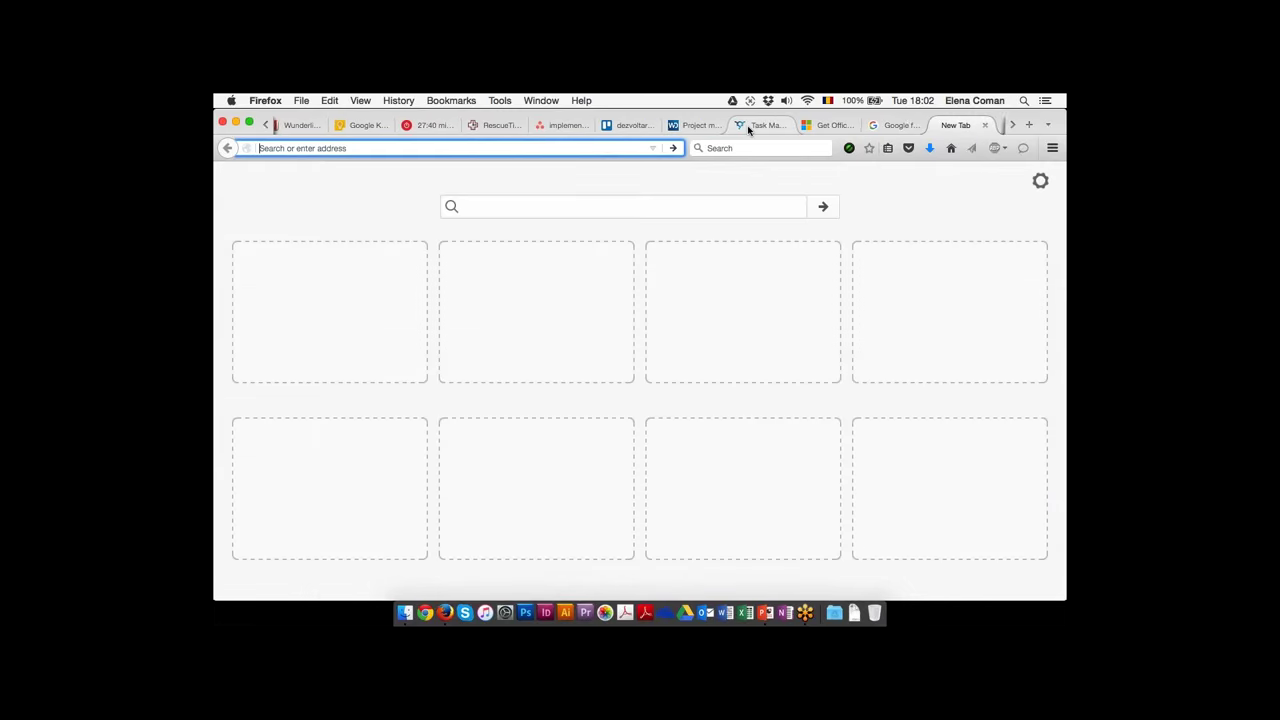
type("any")
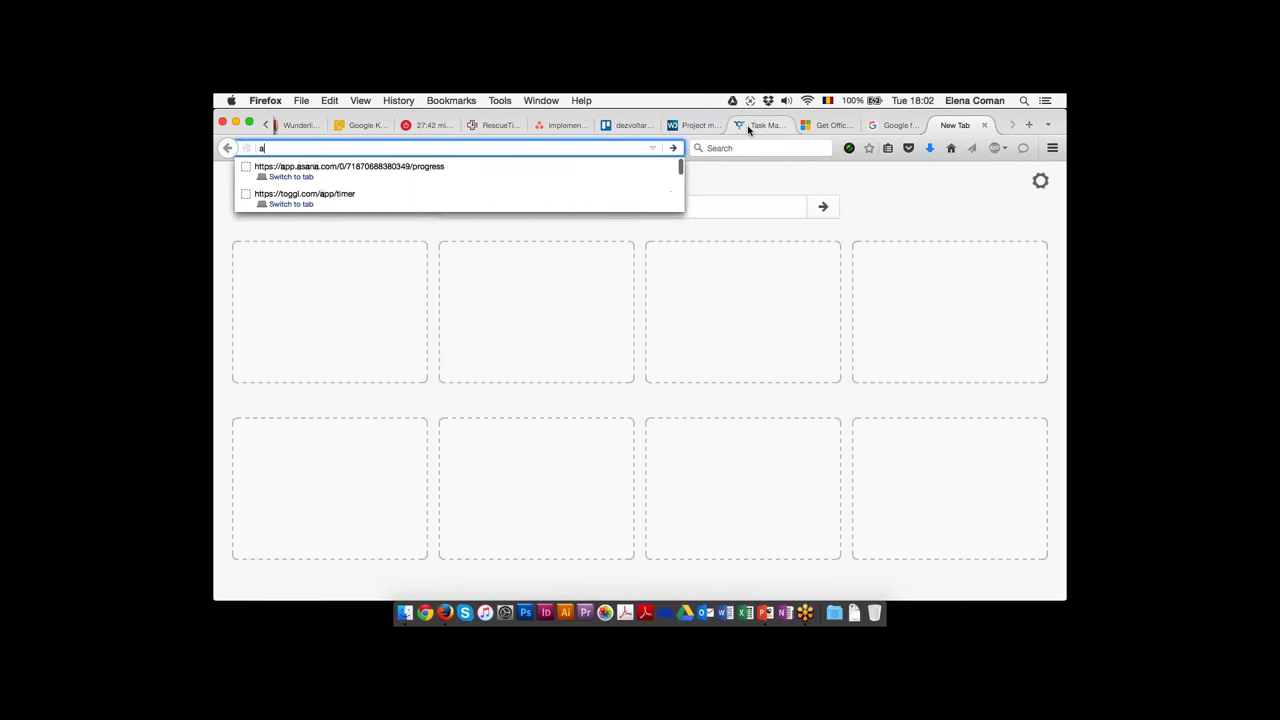
key("BackSpace")
key("BackSpace")
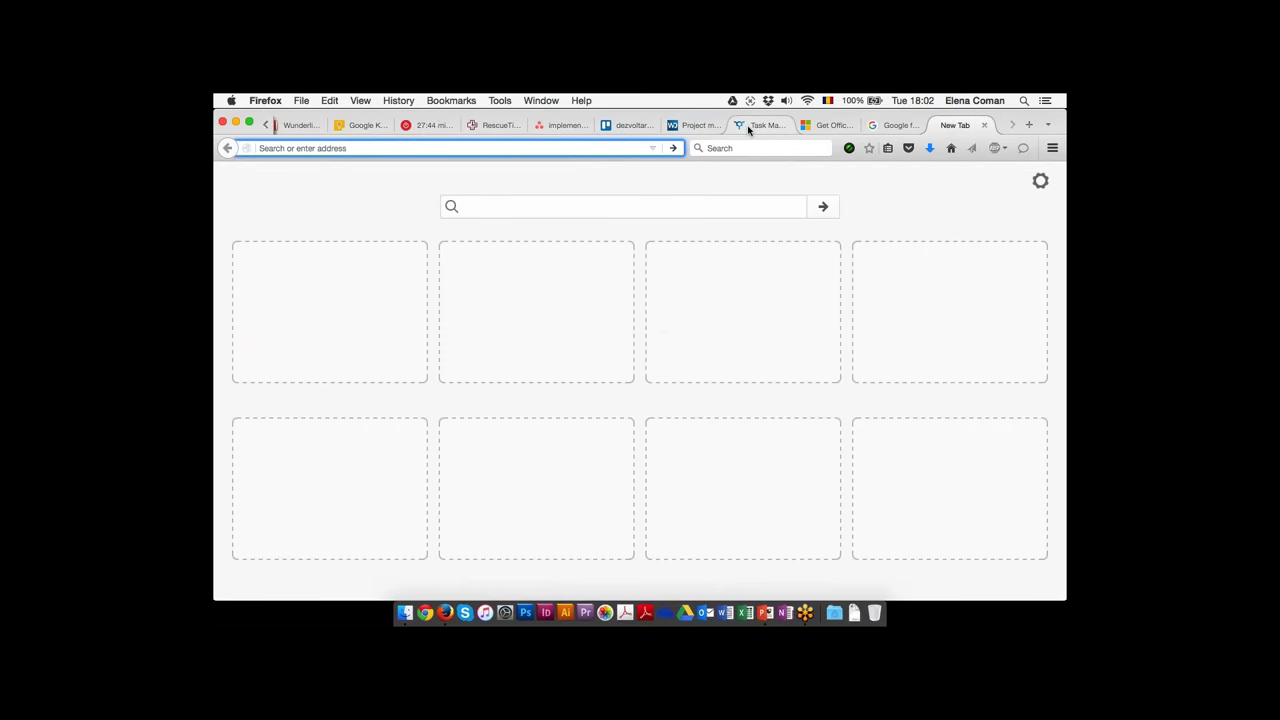